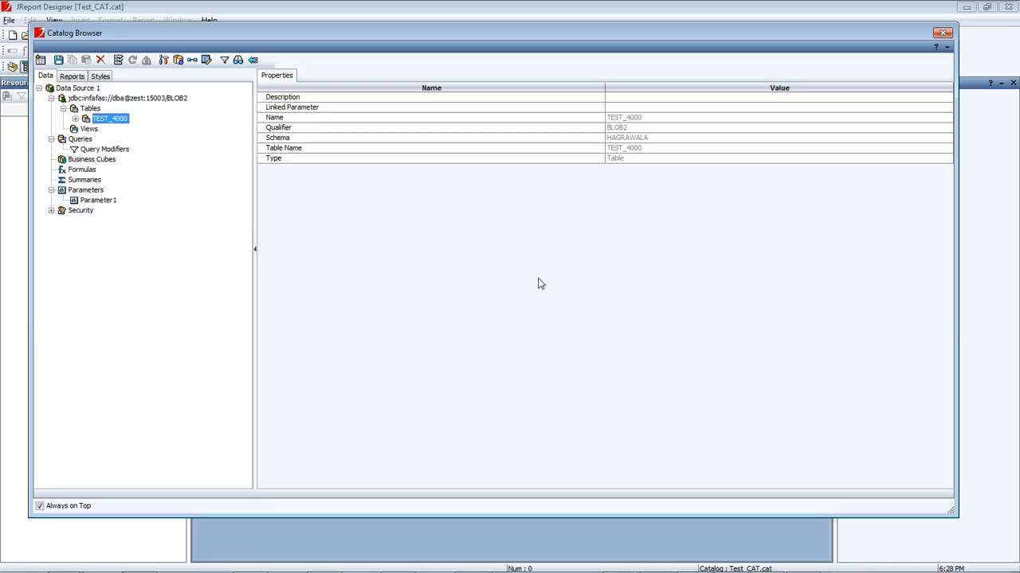
Create a new query named Query2 under the data source's queries
{"action": "left_click", "coordinate": [77, 139]}
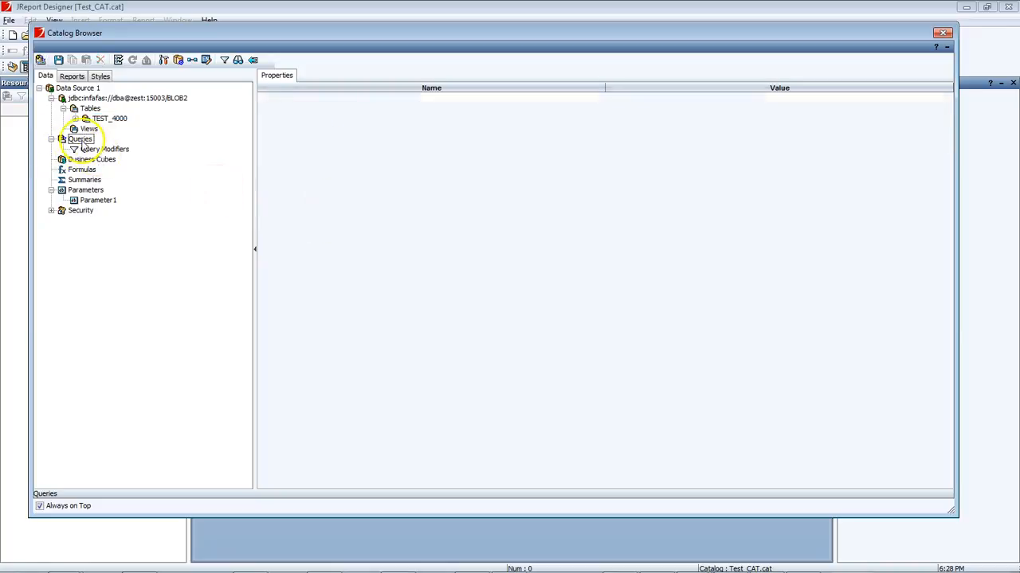
{"action": "left_click", "coordinate": [100, 200]}
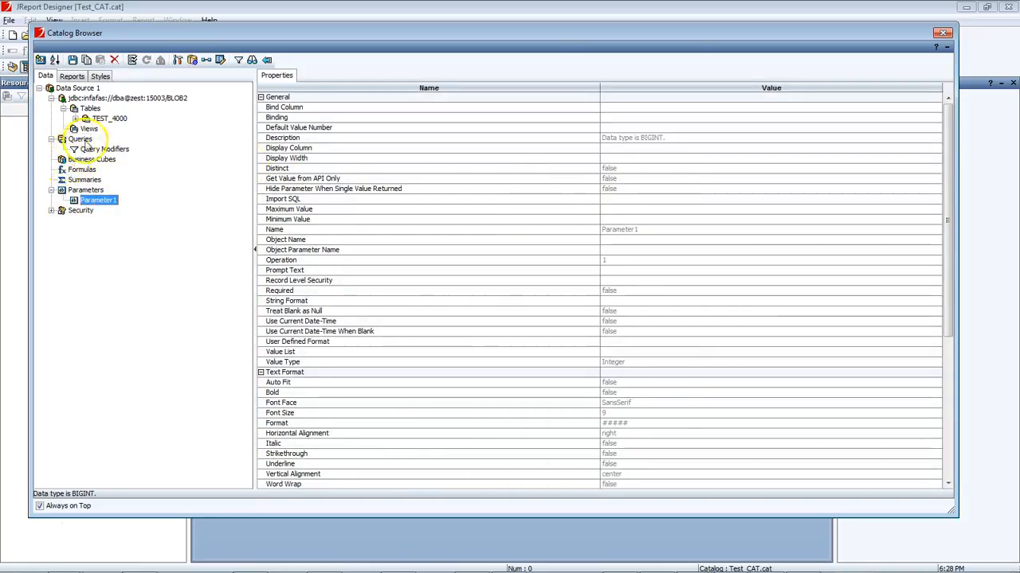
{"action": "right_click", "coordinate": [83, 141]}
{"action": "left_click", "coordinate": [92, 149]}
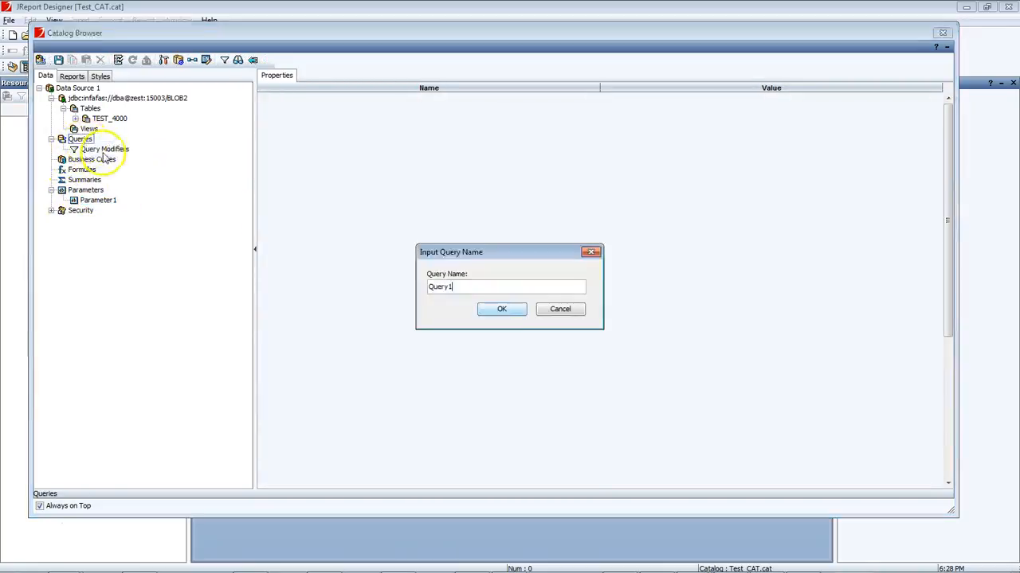
{"action": "left_click", "coordinate": [502, 310]}
Add the TEST_4000 table to Query2 and include all of its columns
{"action": "left_click", "coordinate": [230, 104]}
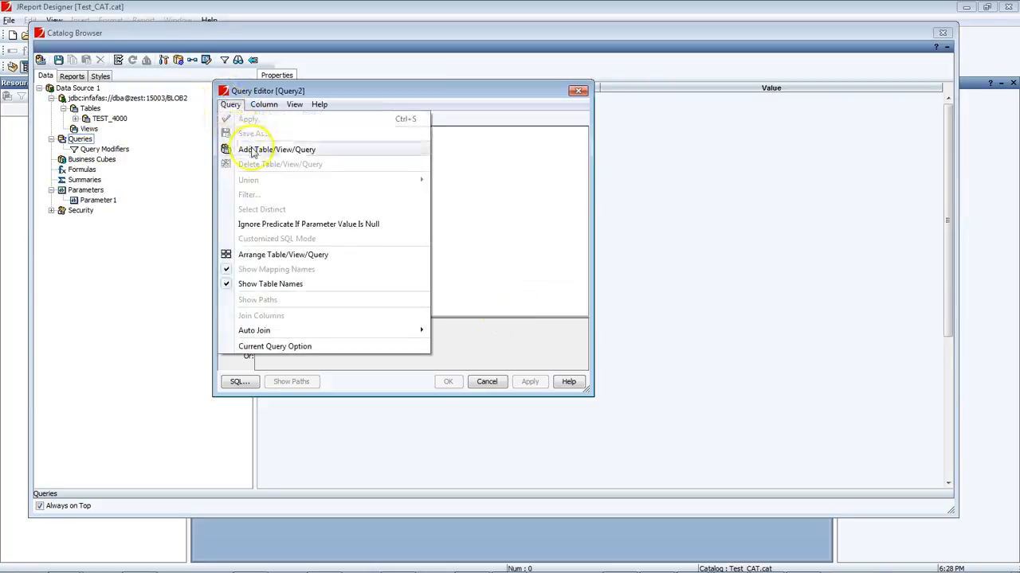
{"action": "left_click", "coordinate": [255, 149]}
{"action": "left_click", "coordinate": [248, 167]}
{"action": "left_click", "coordinate": [261, 178]}
{"action": "left_click", "coordinate": [306, 188]}
{"action": "left_click", "coordinate": [412, 245]}
{"action": "left_click", "coordinate": [450, 356]}
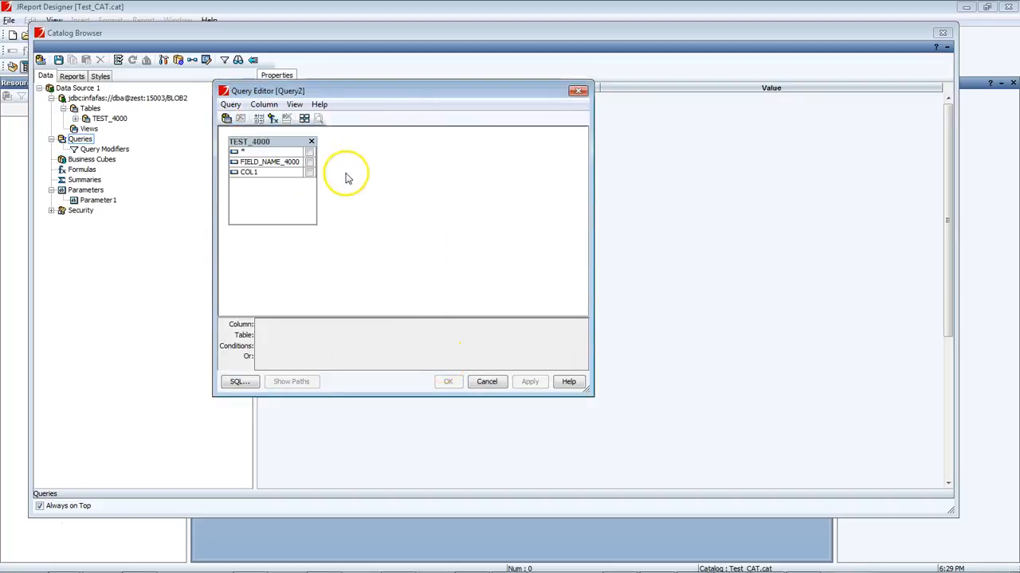
{"action": "left_click", "coordinate": [309, 151]}
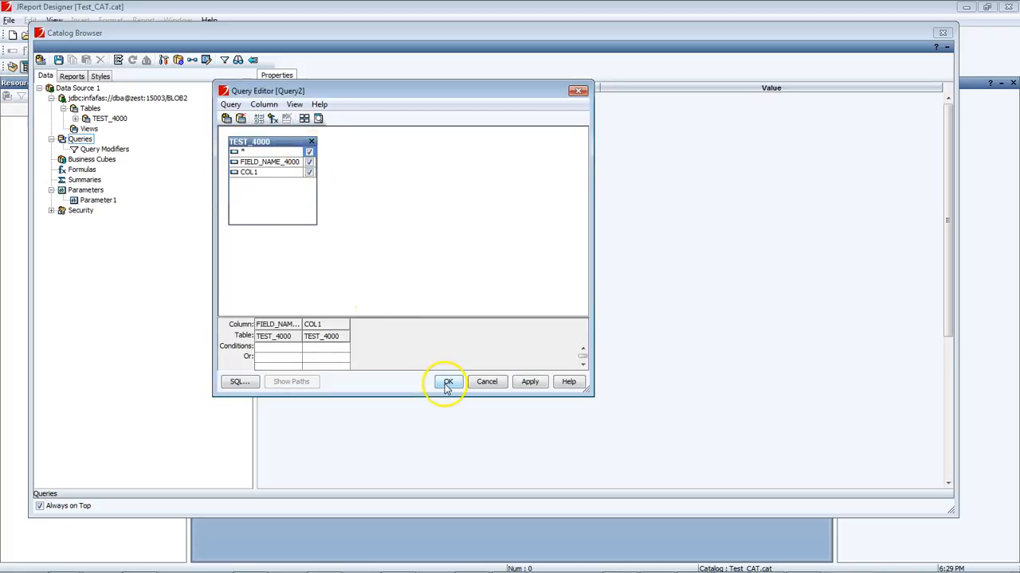
Add a filter condition to Query2 that requires COL1 to equal Parameter1
{"action": "left_click", "coordinate": [230, 104]}
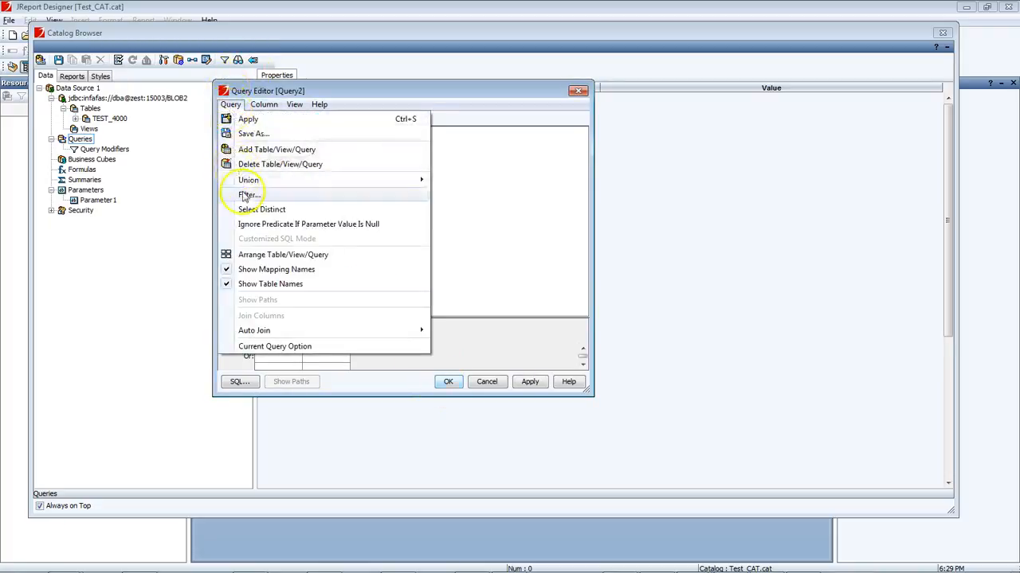
{"action": "left_click", "coordinate": [247, 194]}
{"action": "left_click", "coordinate": [450, 225]}
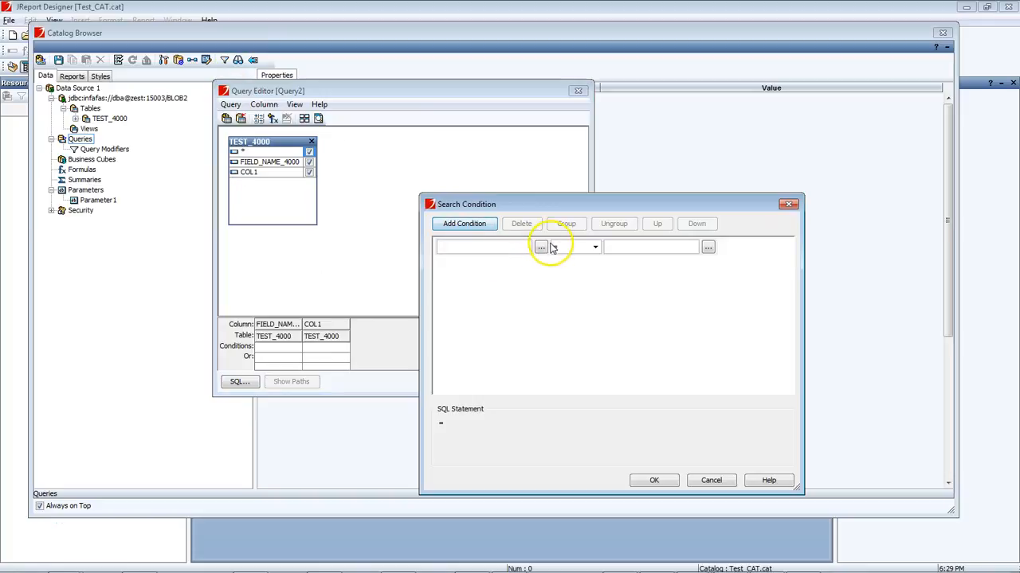
{"action": "left_click", "coordinate": [540, 247]}
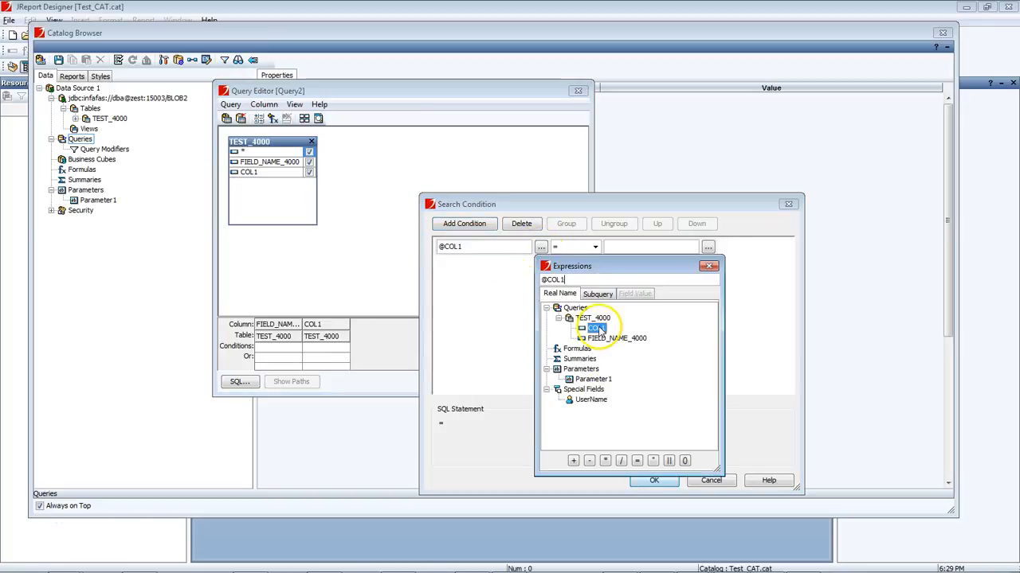
{"action": "left_click", "coordinate": [709, 267]}
{"action": "left_click", "coordinate": [708, 247]}
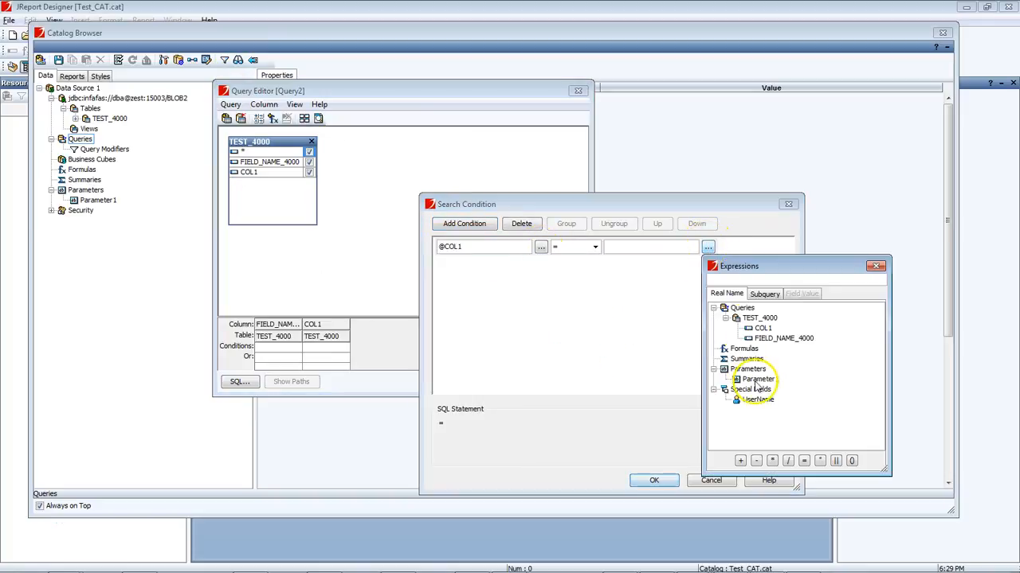
{"action": "double_click", "coordinate": [758, 380]}
{"action": "left_click", "coordinate": [876, 266]}
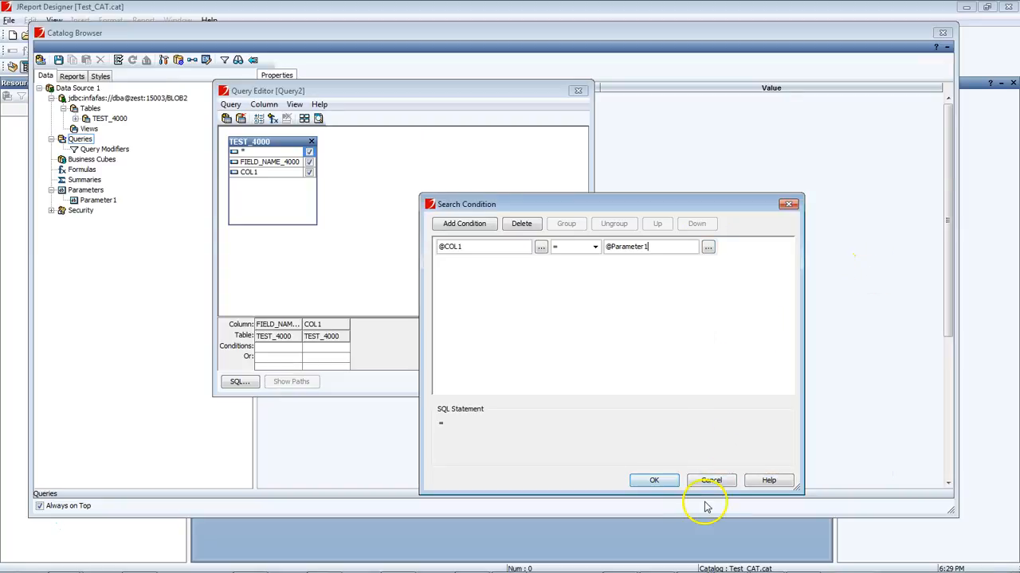
{"action": "left_click", "coordinate": [654, 480]}
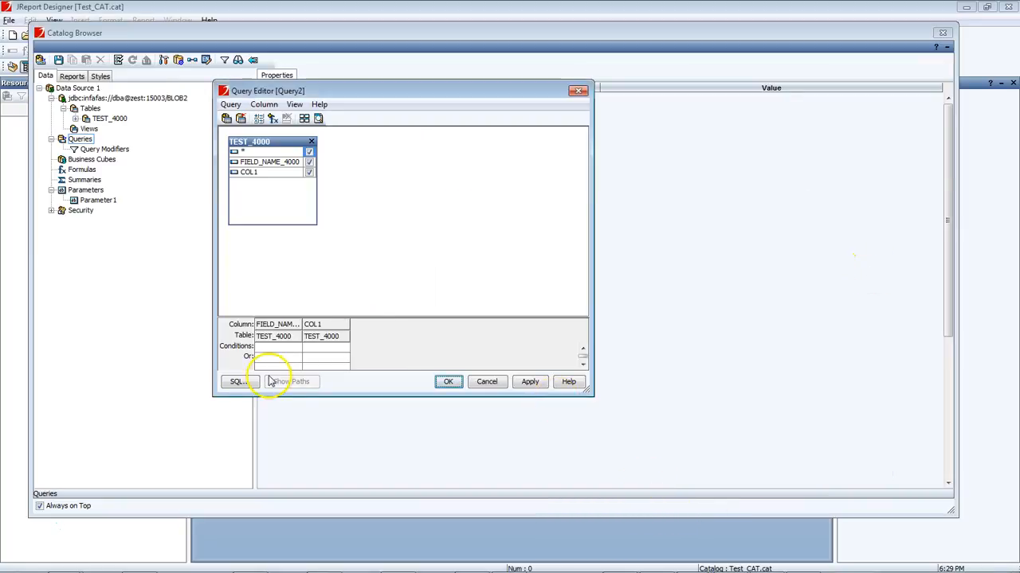
Review the SQL statement of Query2, apply the changes and accept the query
{"action": "left_click", "coordinate": [238, 381]}
{"action": "left_click", "coordinate": [634, 391]}
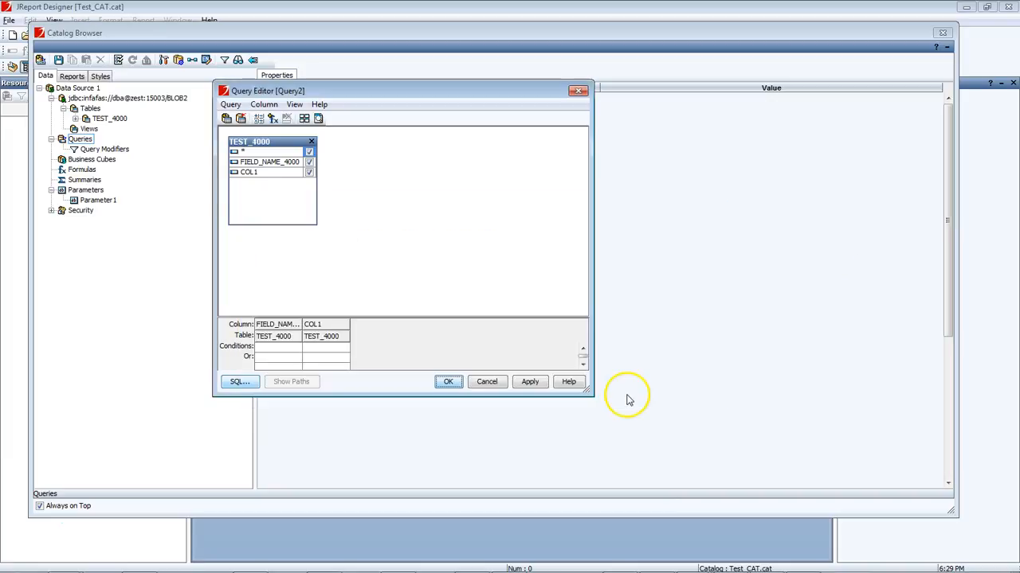
{"action": "left_click", "coordinate": [529, 382]}
{"action": "left_click", "coordinate": [448, 382]}
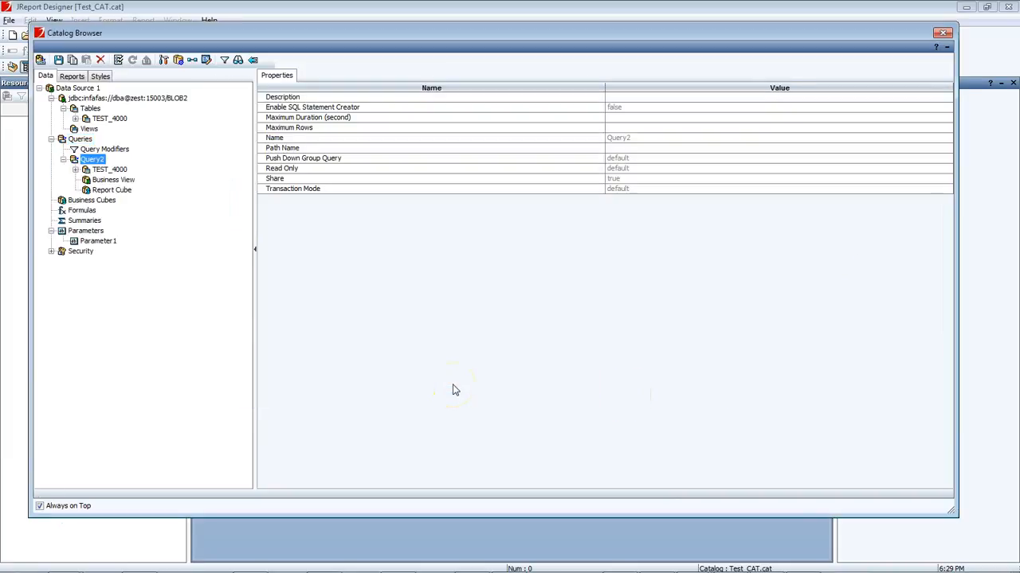
Save the catalog and start a new page report with the Banded layout
{"action": "left_click", "coordinate": [59, 60]}
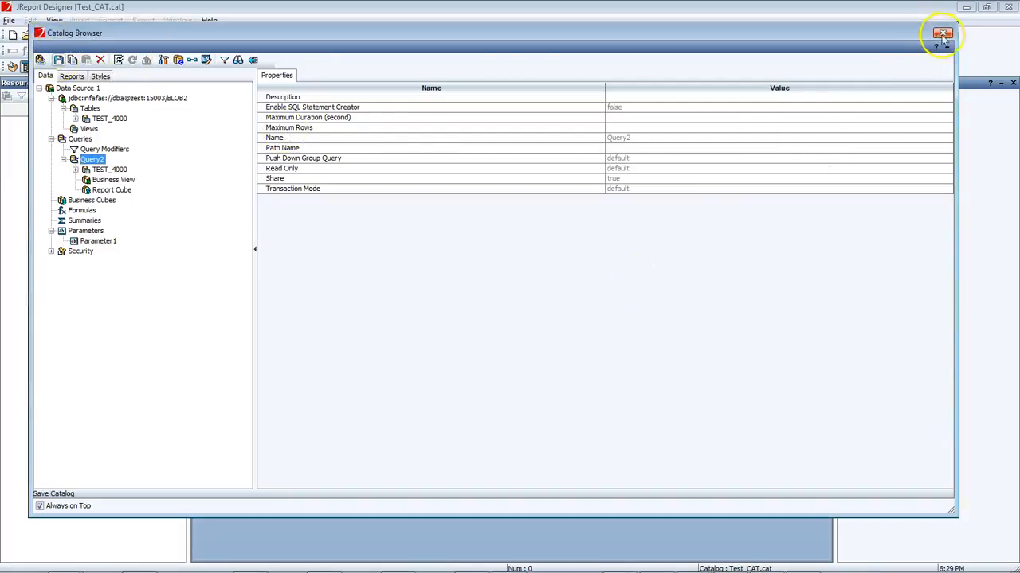
{"action": "left_click", "coordinate": [942, 32]}
{"action": "left_click", "coordinate": [9, 20]}
{"action": "mouse_move", "coordinate": [68, 35]}
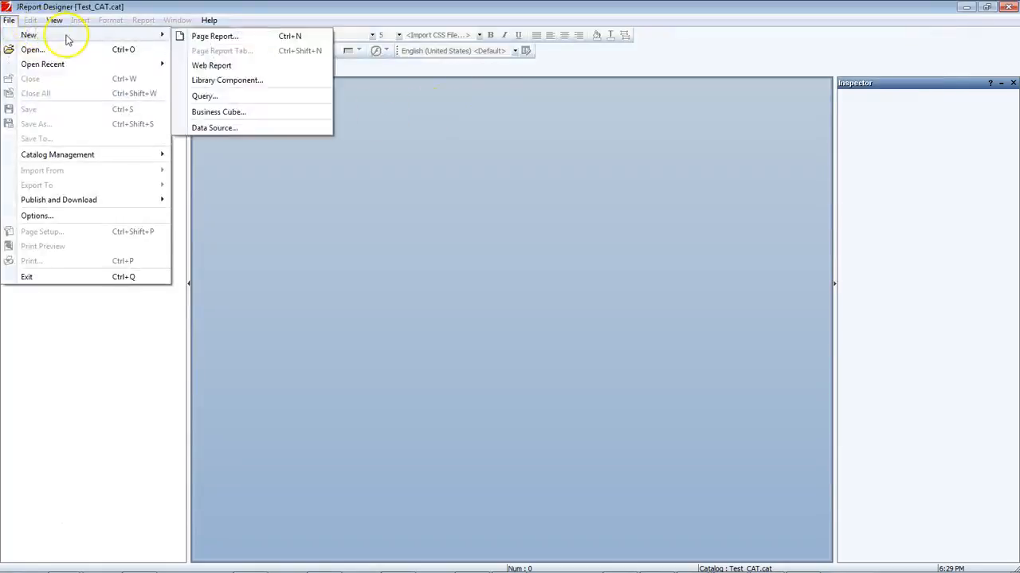
{"action": "left_click", "coordinate": [227, 36]}
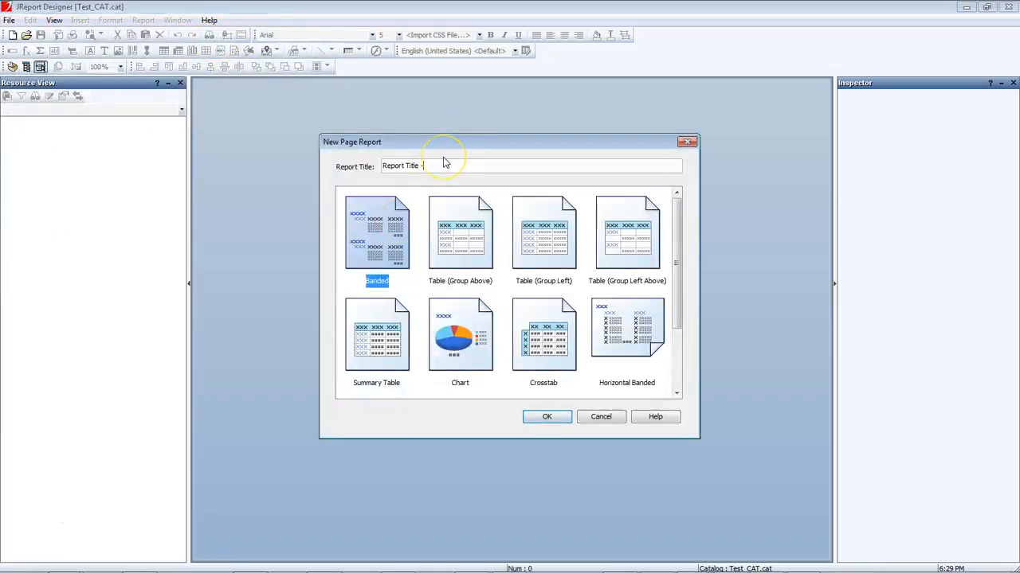
{"action": "left_click", "coordinate": [546, 416]}
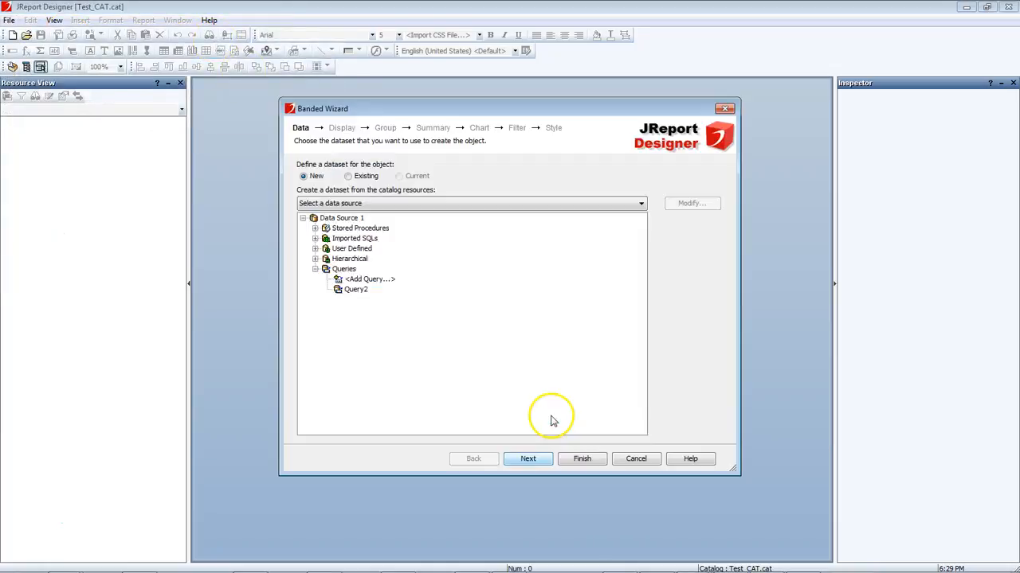
Base the banded report on Query2 and display the COL1 and FIELD_NAME_4000 fields
{"action": "left_click", "coordinate": [356, 290]}
{"action": "left_click", "coordinate": [528, 459]}
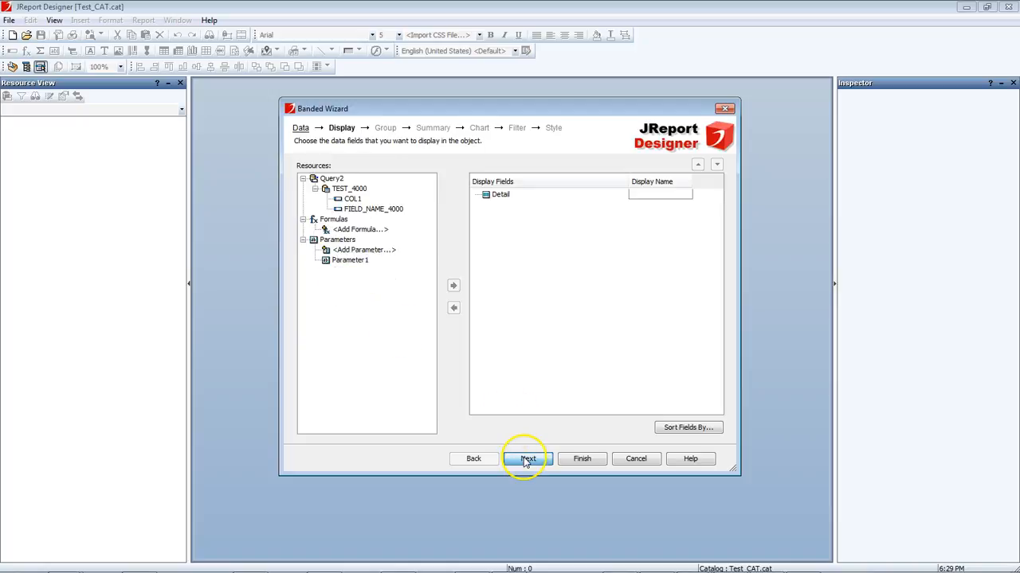
{"action": "left_click", "coordinate": [352, 198]}
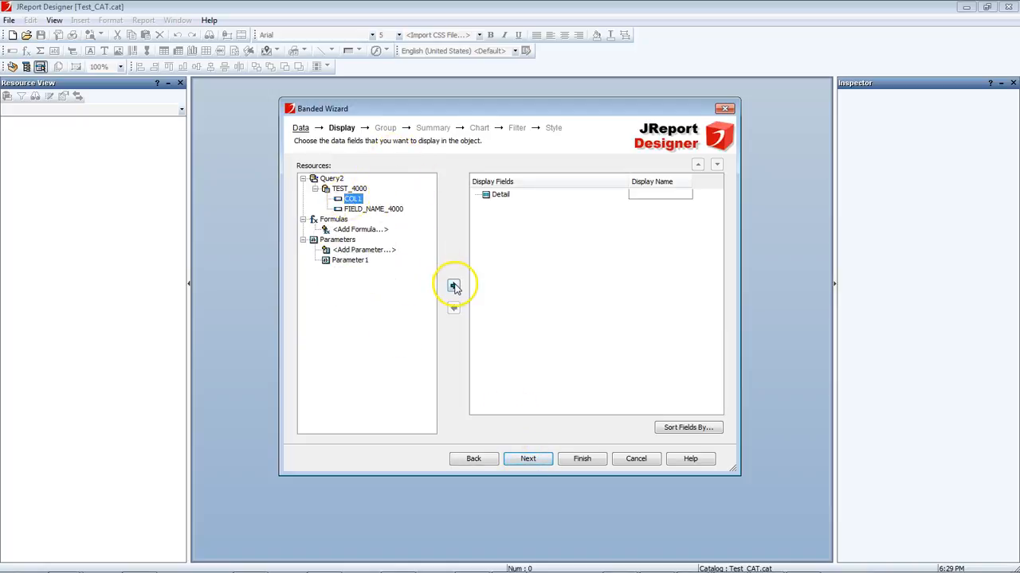
{"action": "left_click", "coordinate": [453, 285]}
{"action": "left_click", "coordinate": [453, 285]}
Skip the grouping, summary, chart and filter settings and finish the banded report with the Classic style
{"action": "left_click", "coordinate": [527, 459]}
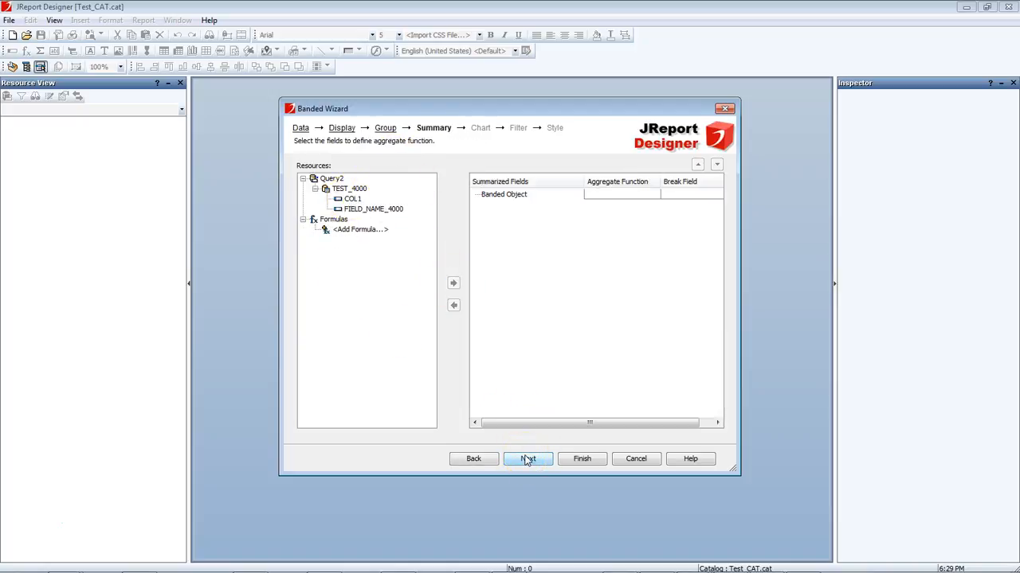
{"action": "left_click", "coordinate": [527, 459]}
{"action": "left_click", "coordinate": [527, 459]}
{"action": "left_click", "coordinate": [309, 209]}
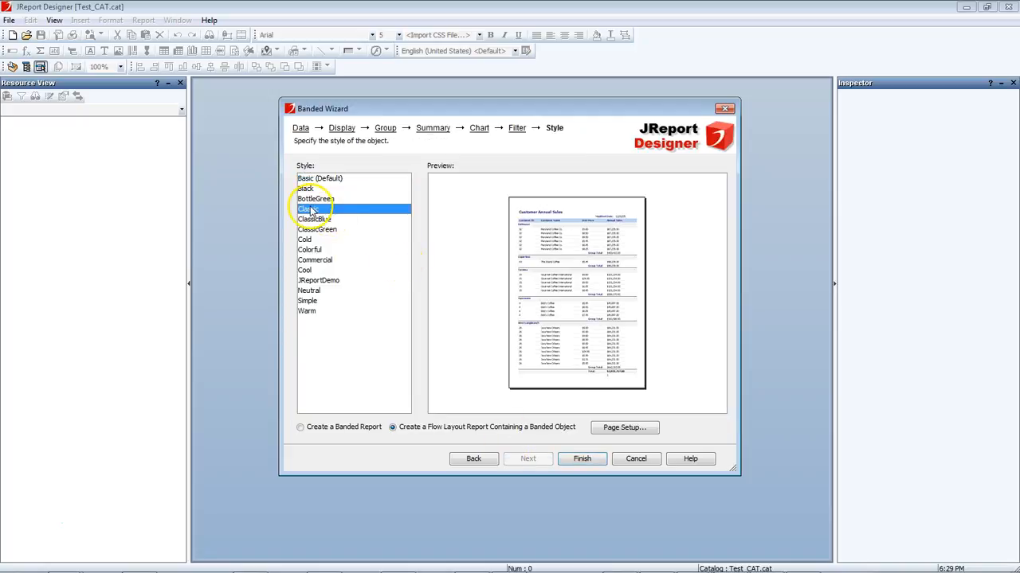
{"action": "left_click", "coordinate": [572, 461]}
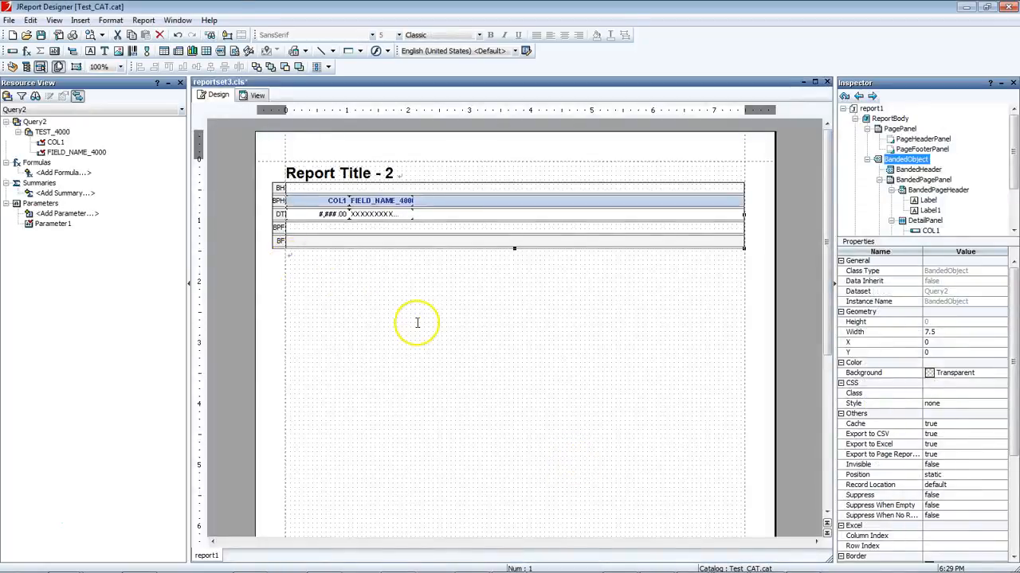
Save the report as reportset3.cls and start previewing it, cancelling the request for a Parameter1 value
{"action": "key", "text": "ctrl+s"}
{"action": "left_click", "coordinate": [493, 386]}
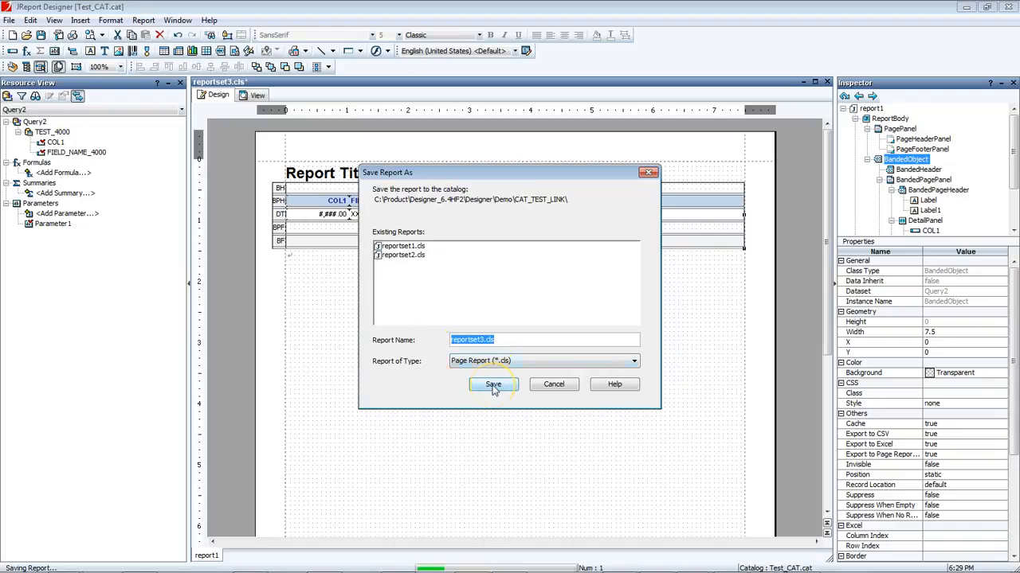
{"action": "left_click", "coordinate": [257, 95]}
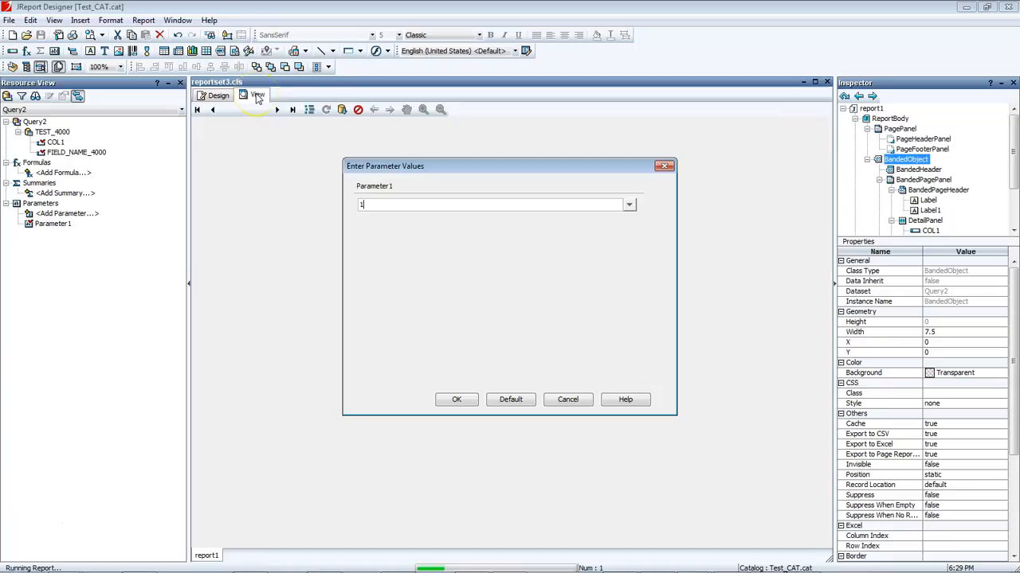
{"action": "left_click", "coordinate": [567, 403]}
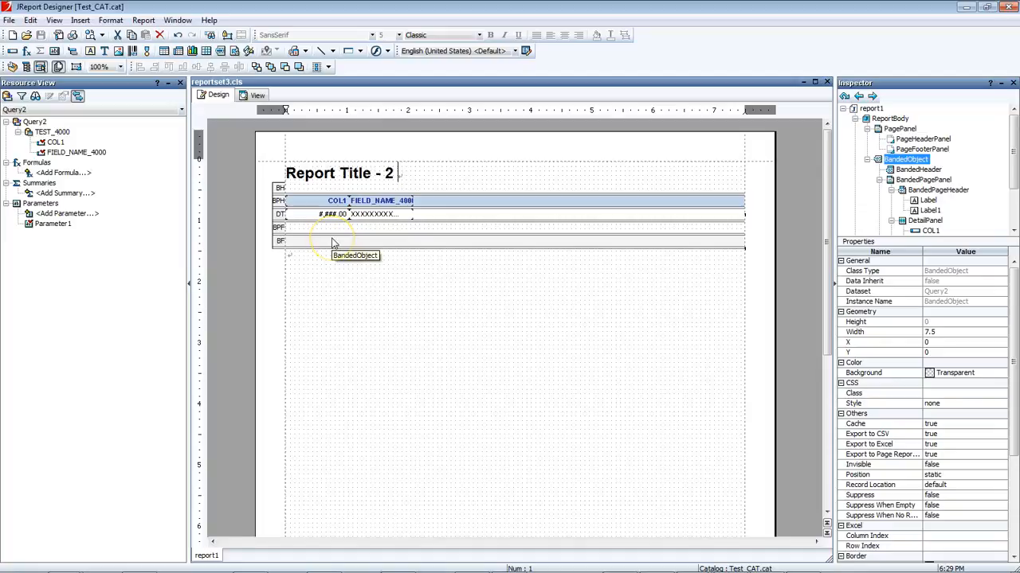
Reopen the Catalog Browser and create a new query named Query1
{"action": "left_click", "coordinate": [26, 67]}
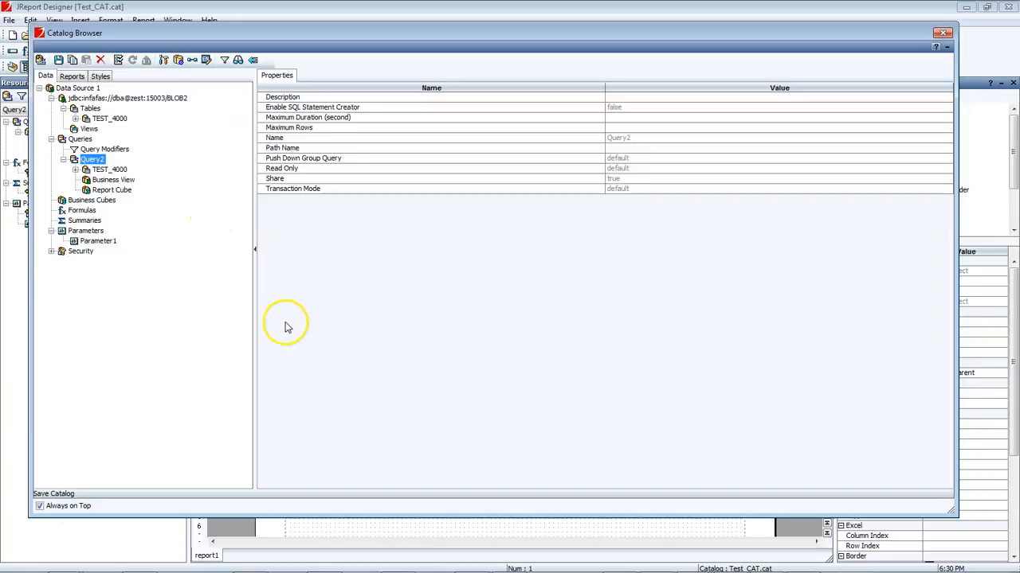
{"action": "double_click", "coordinate": [80, 140]}
{"action": "right_click", "coordinate": [79, 144]}
{"action": "left_click", "coordinate": [116, 150]}
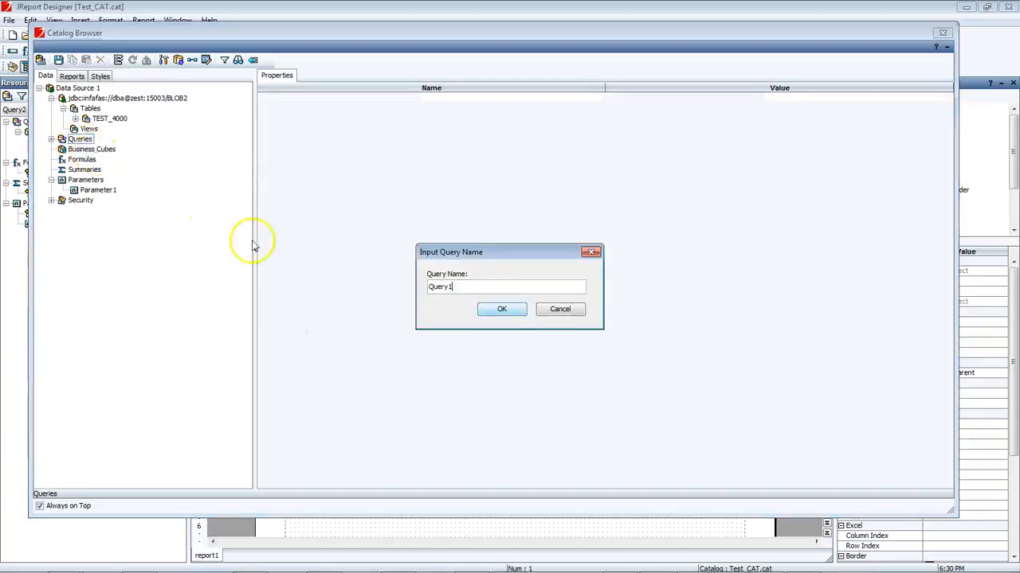
{"action": "left_click", "coordinate": [499, 311]}
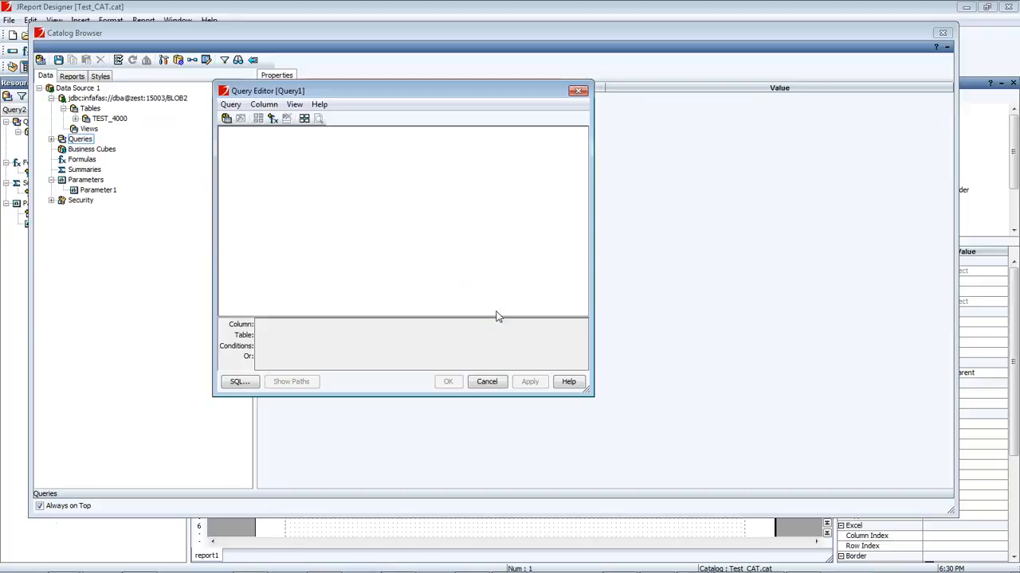
Add the TEST_4000 table from the JDBC connection to Query1
{"action": "left_click", "coordinate": [230, 105]}
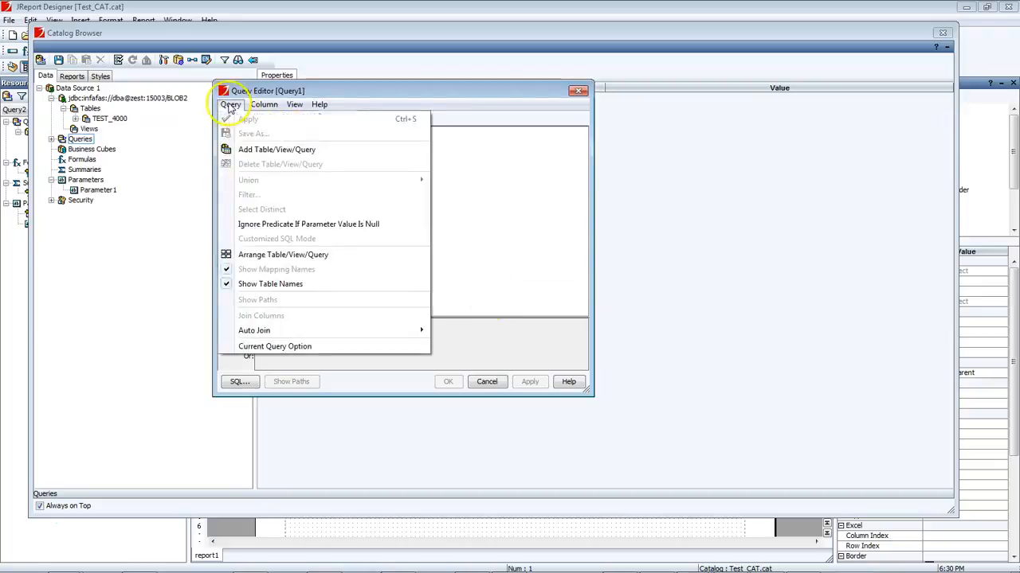
{"action": "left_click", "coordinate": [247, 151]}
{"action": "left_click", "coordinate": [249, 169]}
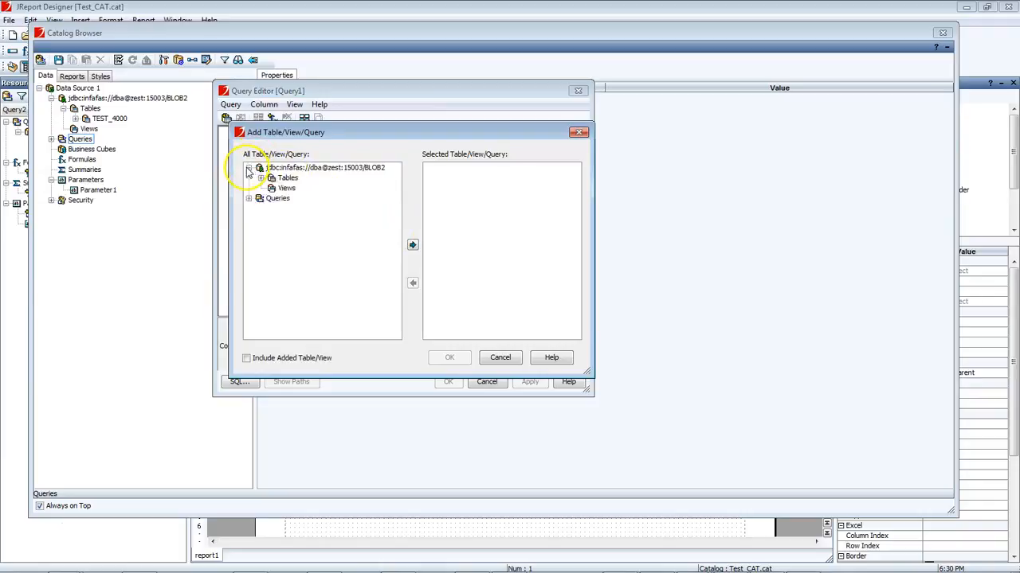
{"action": "left_click", "coordinate": [261, 178]}
{"action": "left_click", "coordinate": [307, 188]}
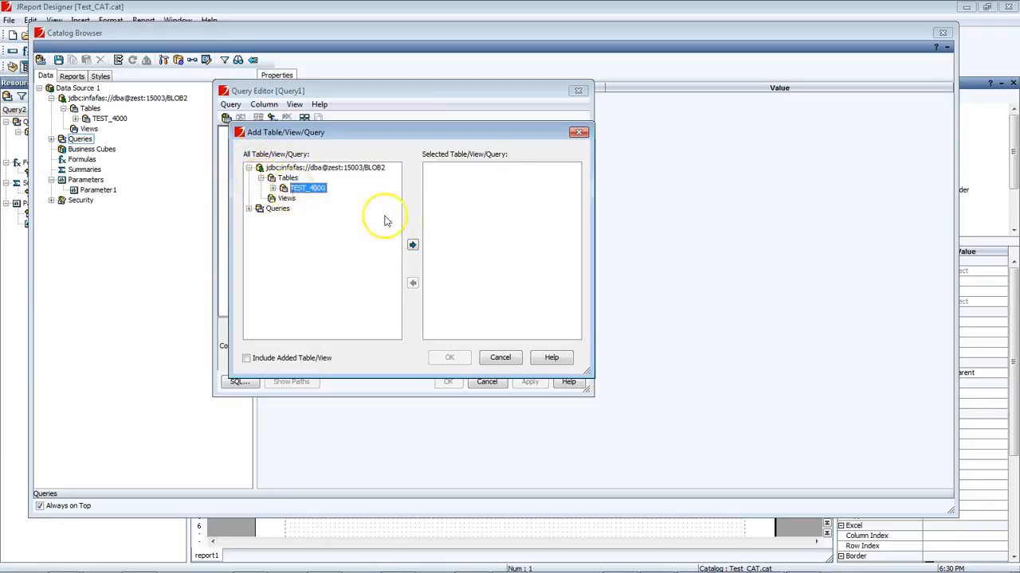
{"action": "left_click", "coordinate": [412, 247]}
{"action": "left_click", "coordinate": [448, 357]}
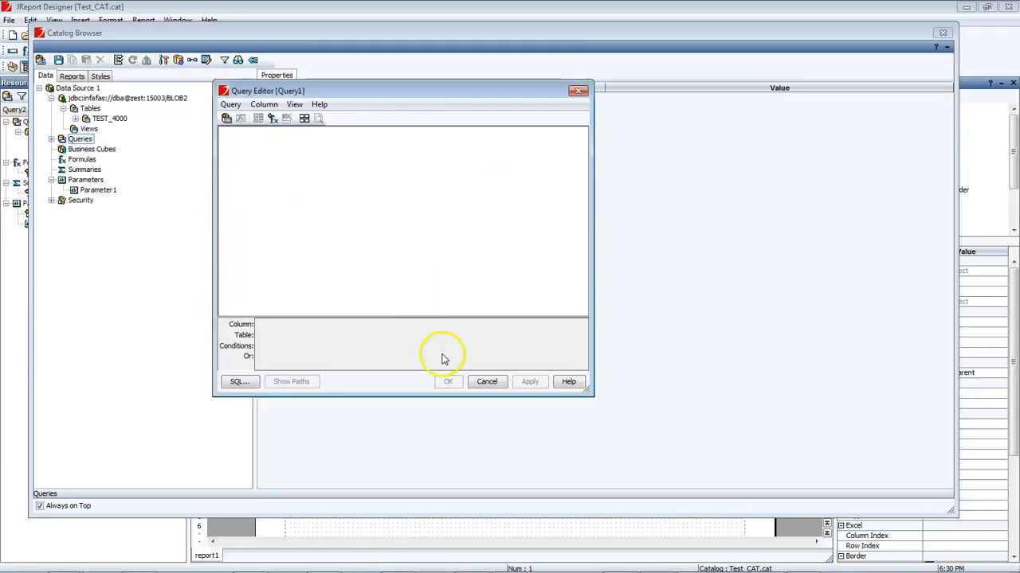
Place TEST_4000 in Query1, include FIELD_NAME_4000, and create the computed column Computed_Col1 with the expression Test_4000.COL1
{"action": "left_click", "coordinate": [277, 187]}
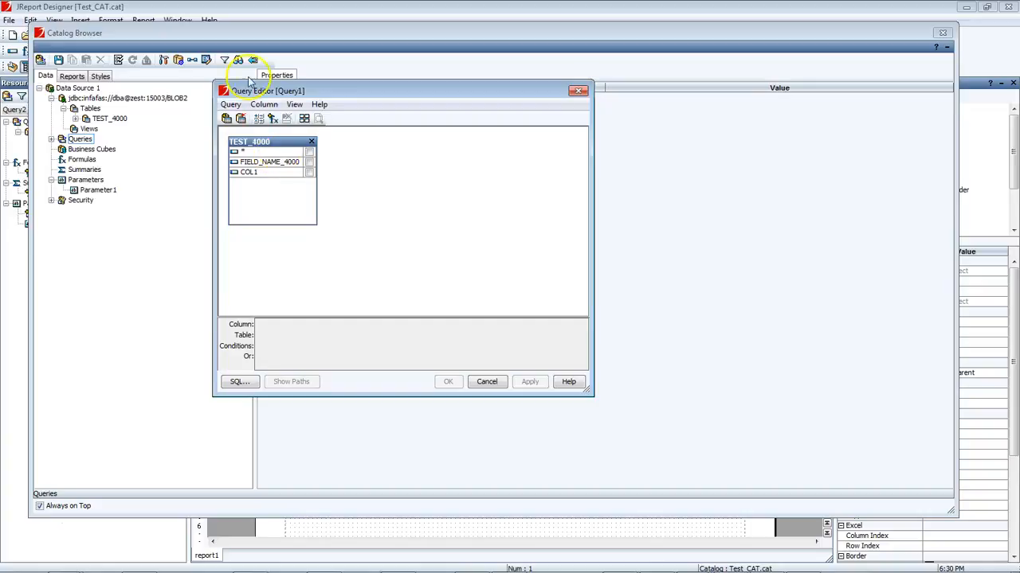
{"action": "left_click", "coordinate": [309, 161]}
{"action": "left_click", "coordinate": [263, 104]}
{"action": "left_click", "coordinate": [279, 120]}
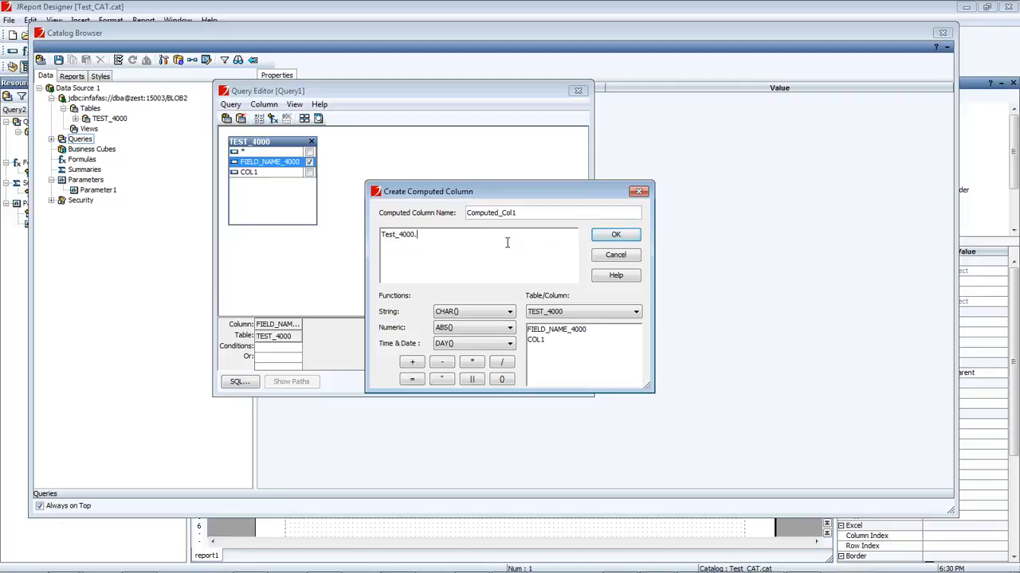
{"action": "left_click", "coordinate": [616, 234]}
Review Query1's generated SQL, then apply the query and save it in the catalog
{"action": "left_click", "coordinate": [238, 382]}
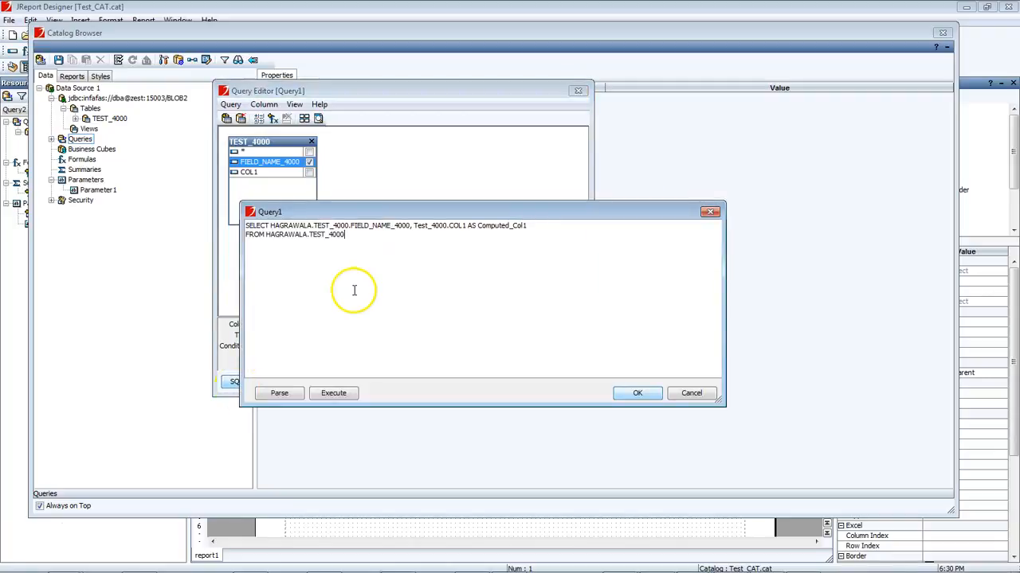
{"action": "left_click", "coordinate": [637, 393]}
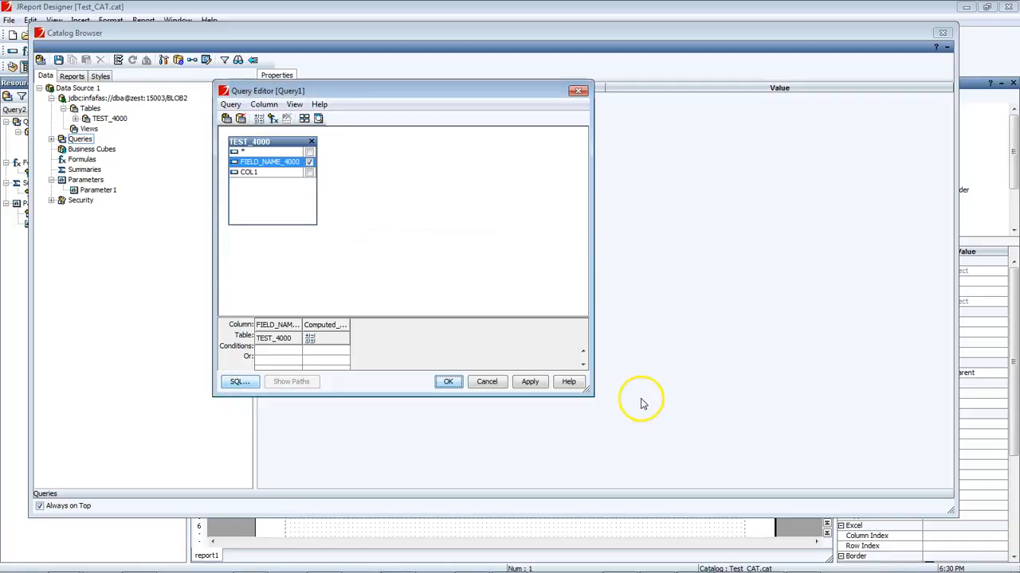
{"action": "left_click", "coordinate": [529, 382]}
{"action": "left_click", "coordinate": [448, 382]}
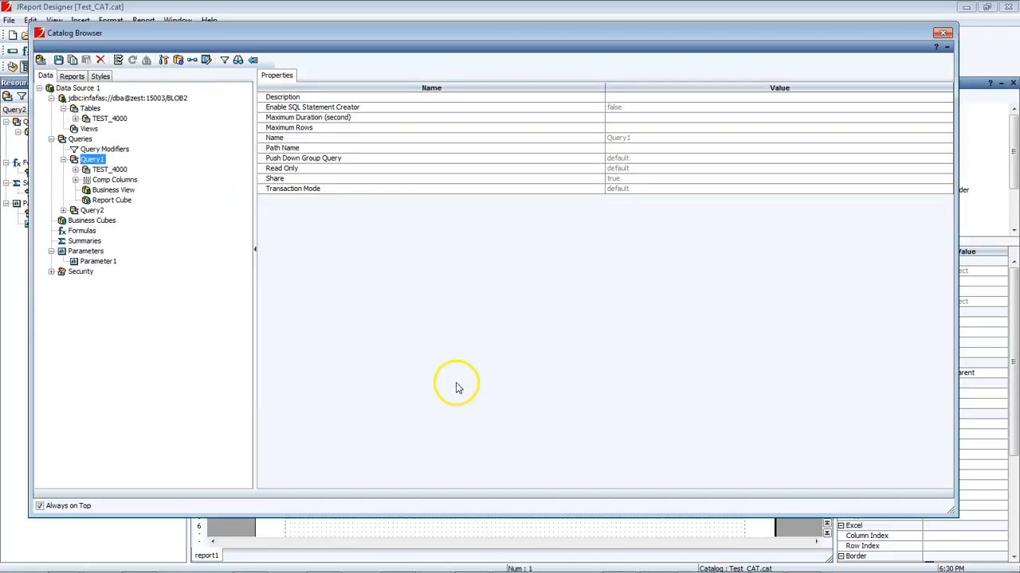
{"action": "left_click", "coordinate": [58, 60]}
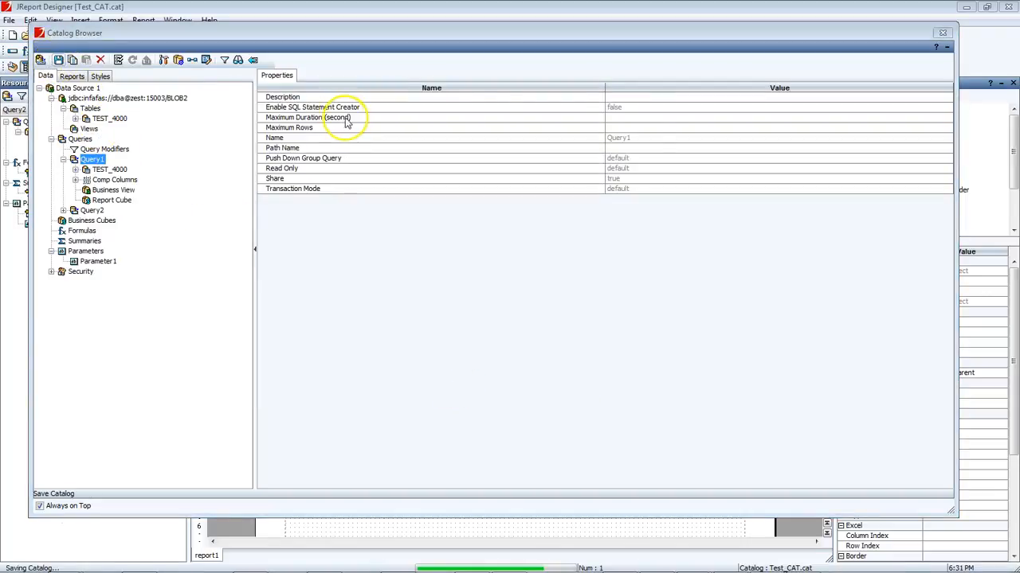
{"action": "left_click", "coordinate": [942, 34]}
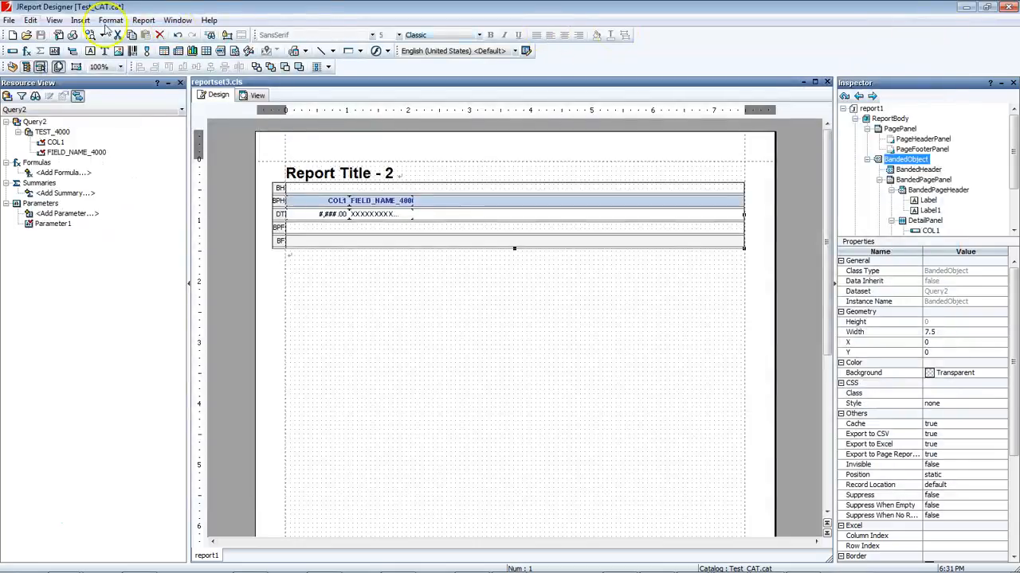
Create a new banded page report titled "Report Title - 1" with Query1 as its data source
{"action": "left_click", "coordinate": [8, 20]}
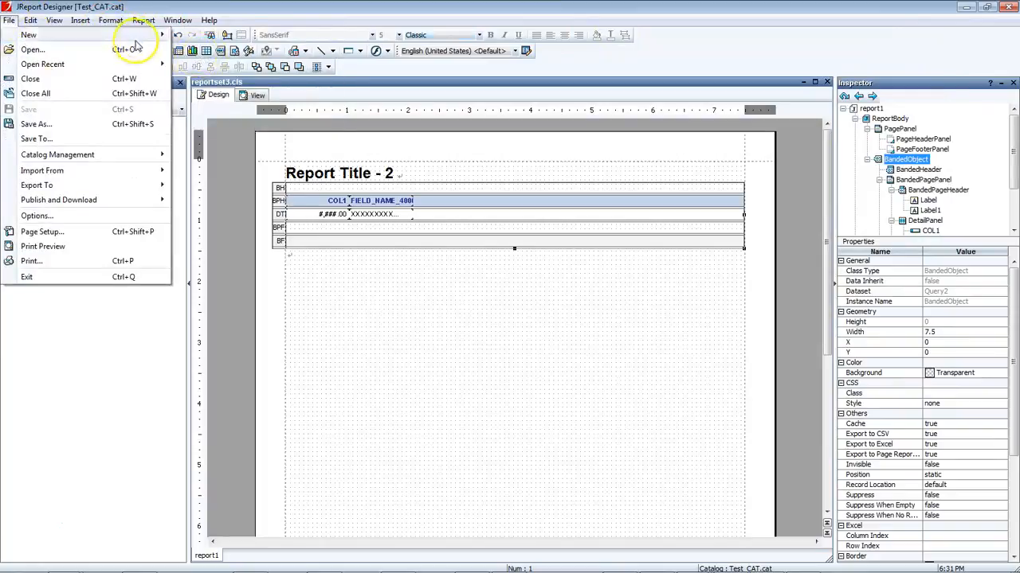
{"action": "left_click", "coordinate": [192, 35]}
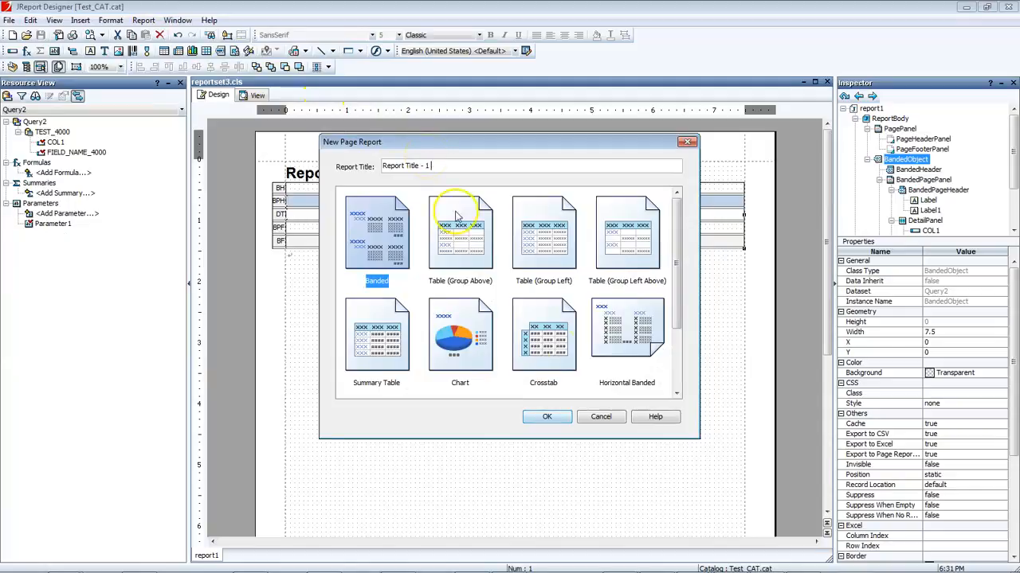
{"action": "left_click", "coordinate": [546, 417]}
{"action": "left_click", "coordinate": [356, 290]}
{"action": "left_click", "coordinate": [528, 458]}
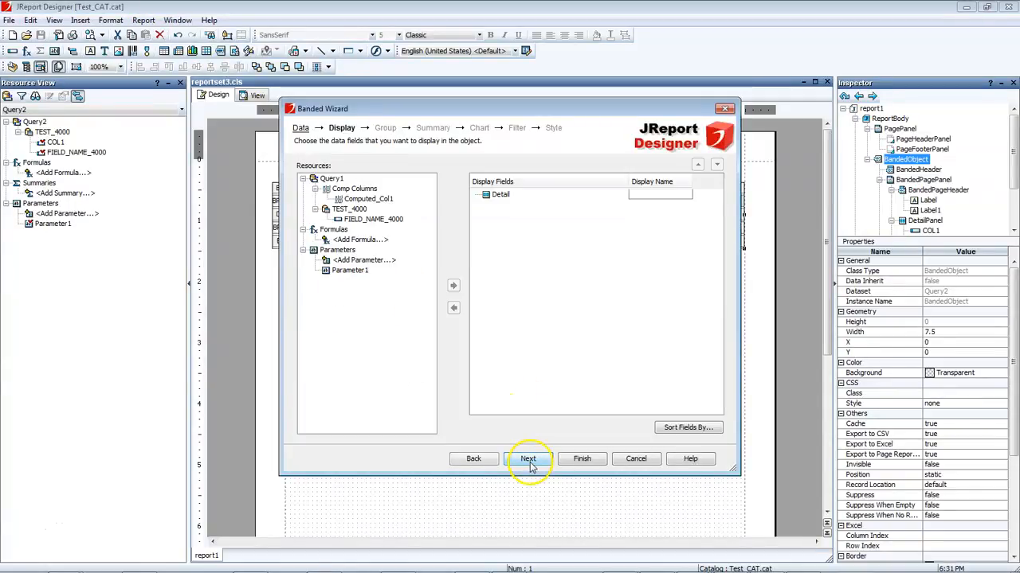
Add Computed_Col1 and FIELD_NAME_4000 to the report's detail fields, giving Computed_Col1 the display name Link Column
{"action": "left_click", "coordinate": [369, 199]}
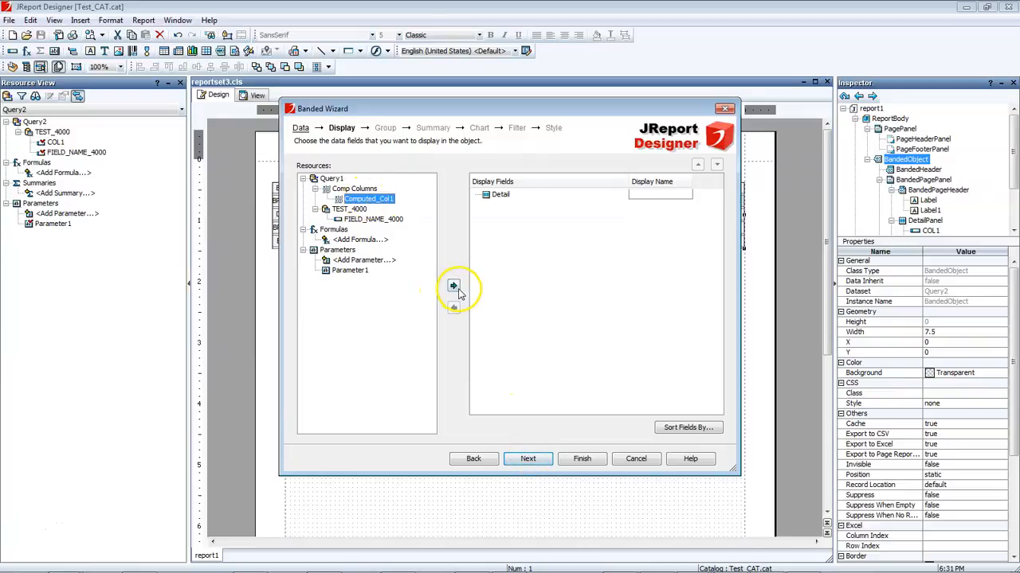
{"action": "left_click", "coordinate": [454, 287]}
{"action": "left_click", "coordinate": [371, 219]}
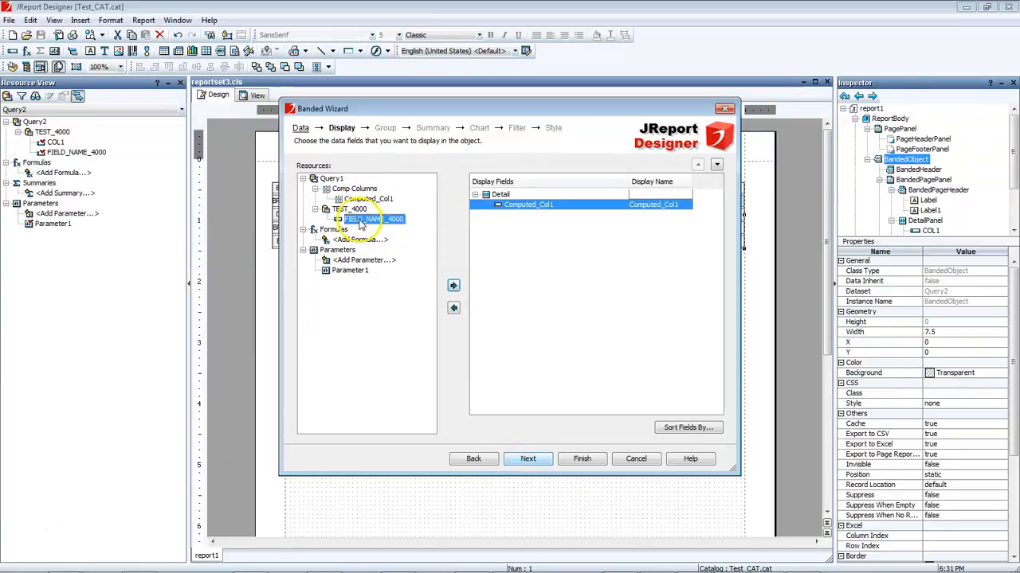
{"action": "left_click", "coordinate": [453, 286]}
{"action": "double_click", "coordinate": [665, 204]}
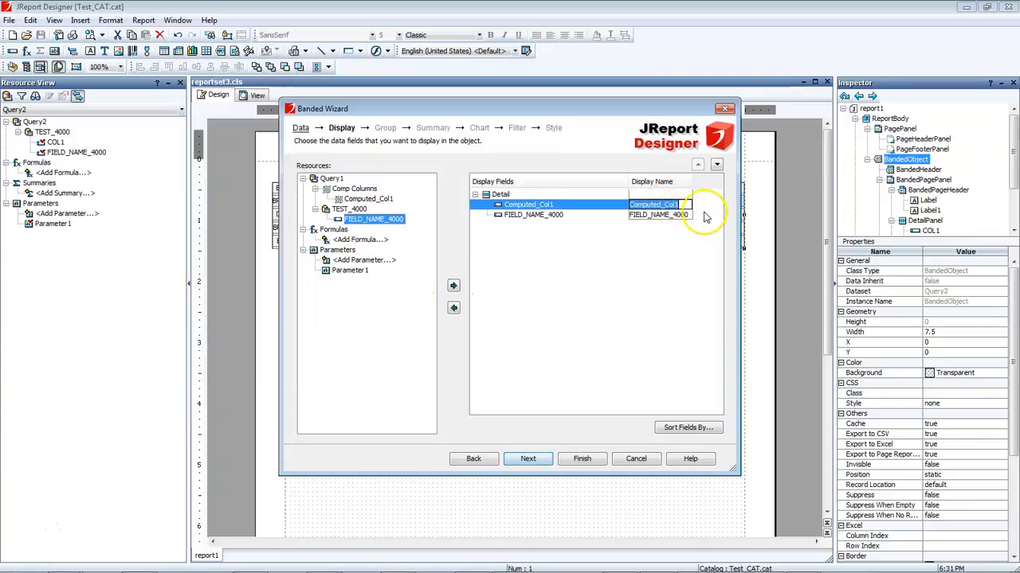
{"action": "type", "text": "Link Column"}
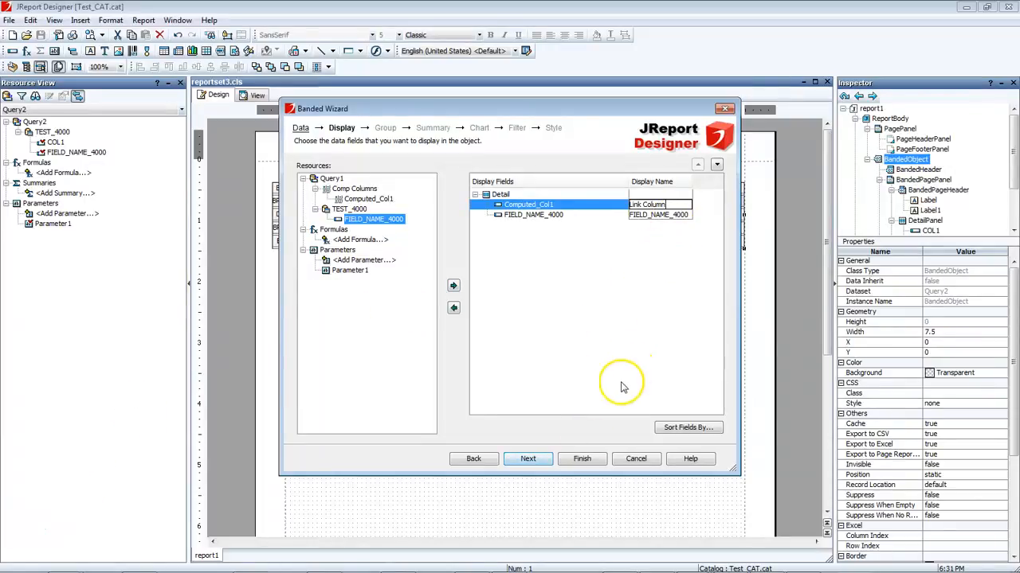
Leave the group, summary, chart and filter settings at their defaults and finish the banded report with the Colorful style
{"action": "left_click", "coordinate": [529, 459]}
{"action": "left_click", "coordinate": [529, 460]}
{"action": "left_click", "coordinate": [529, 459]}
{"action": "left_click", "coordinate": [529, 460]}
{"action": "left_click", "coordinate": [531, 459]}
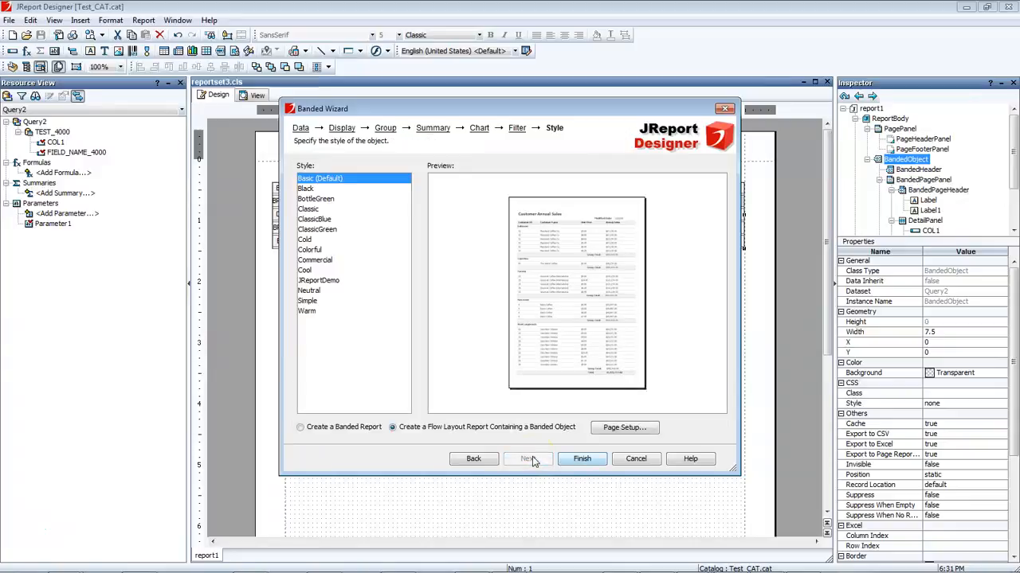
{"action": "left_click", "coordinate": [314, 250]}
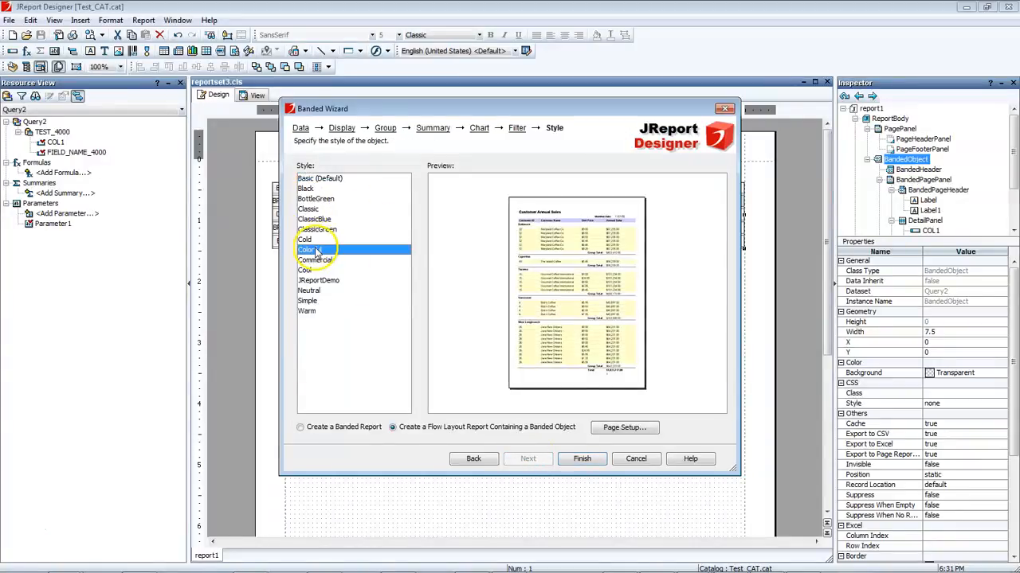
{"action": "left_click", "coordinate": [581, 459]}
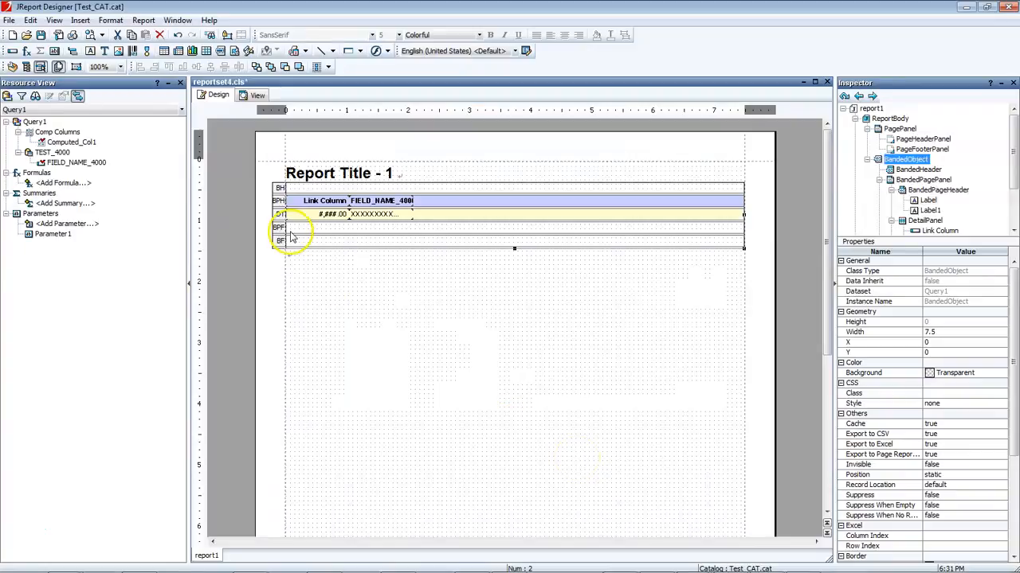
Start a Report-type link on the Computed_Col1 field in the detail band and choose reportset3.cls as the linked report
{"action": "left_click", "coordinate": [329, 217]}
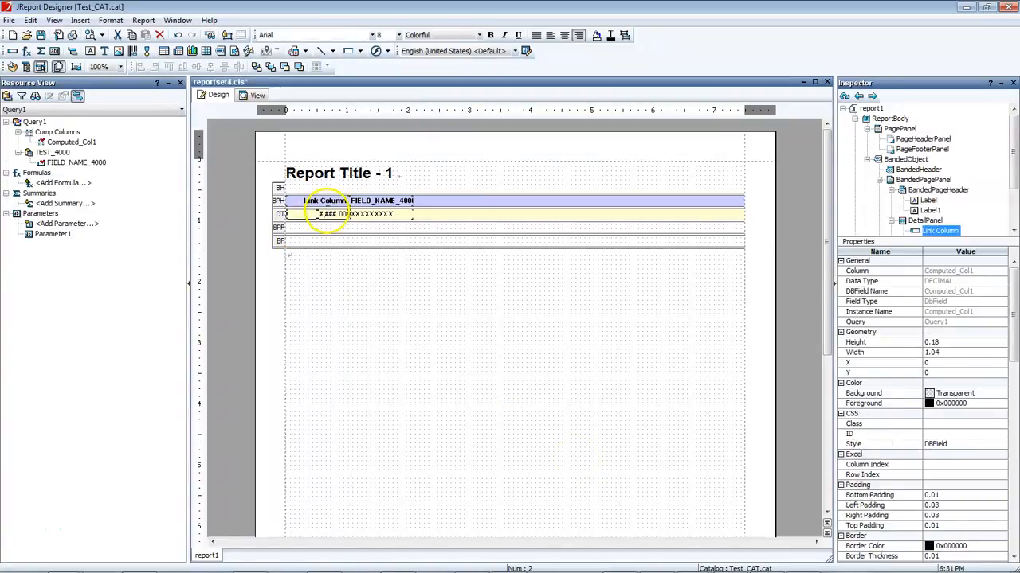
{"action": "right_click", "coordinate": [328, 217]}
{"action": "left_click", "coordinate": [367, 400]}
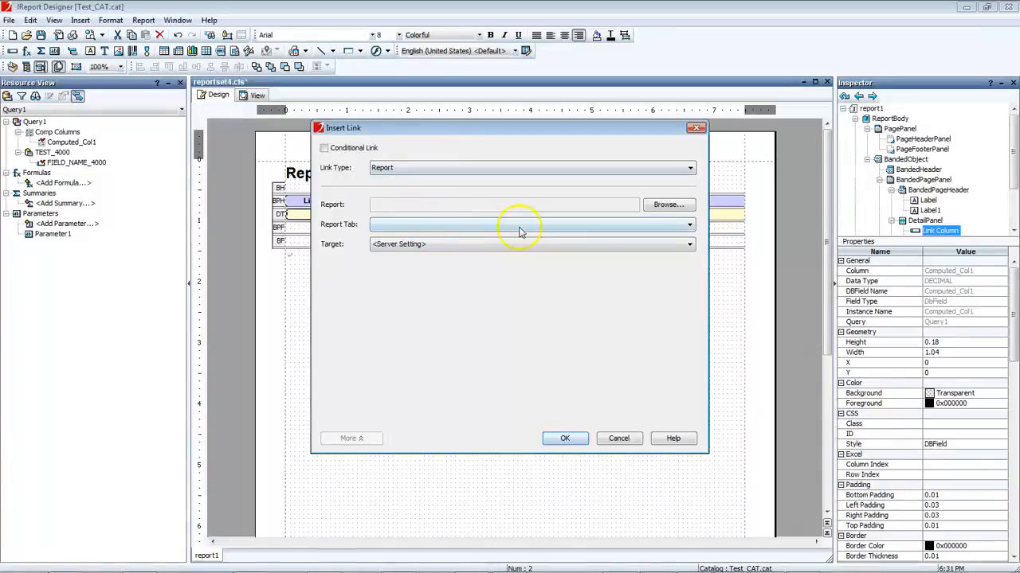
{"action": "left_click", "coordinate": [652, 209]}
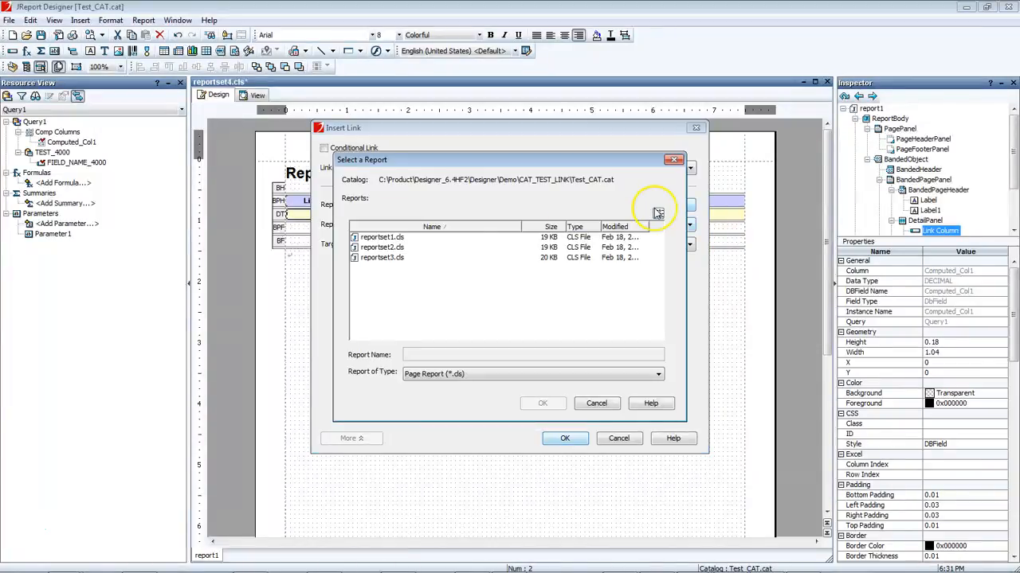
{"action": "left_click", "coordinate": [380, 258]}
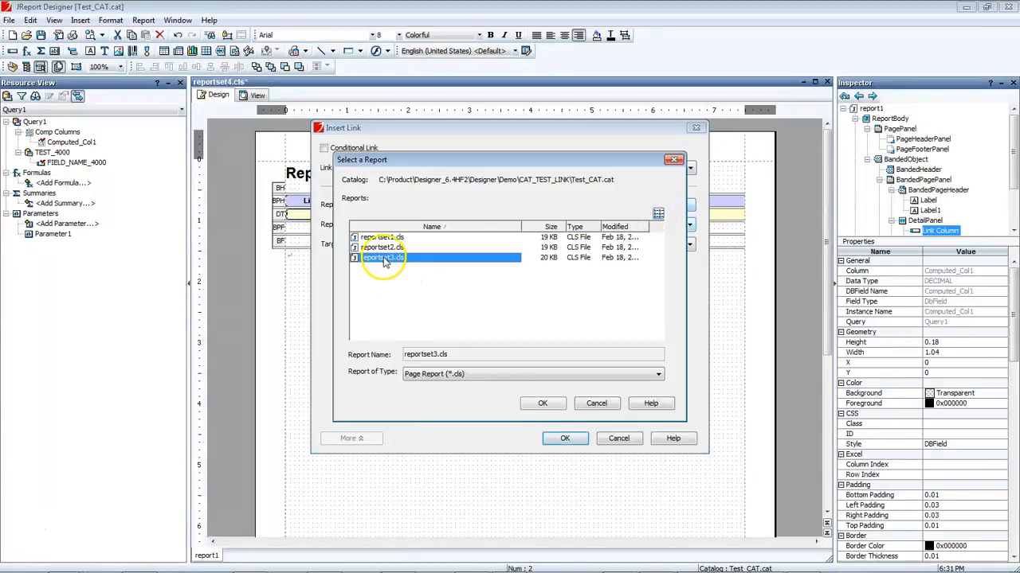
{"action": "left_click", "coordinate": [541, 404]}
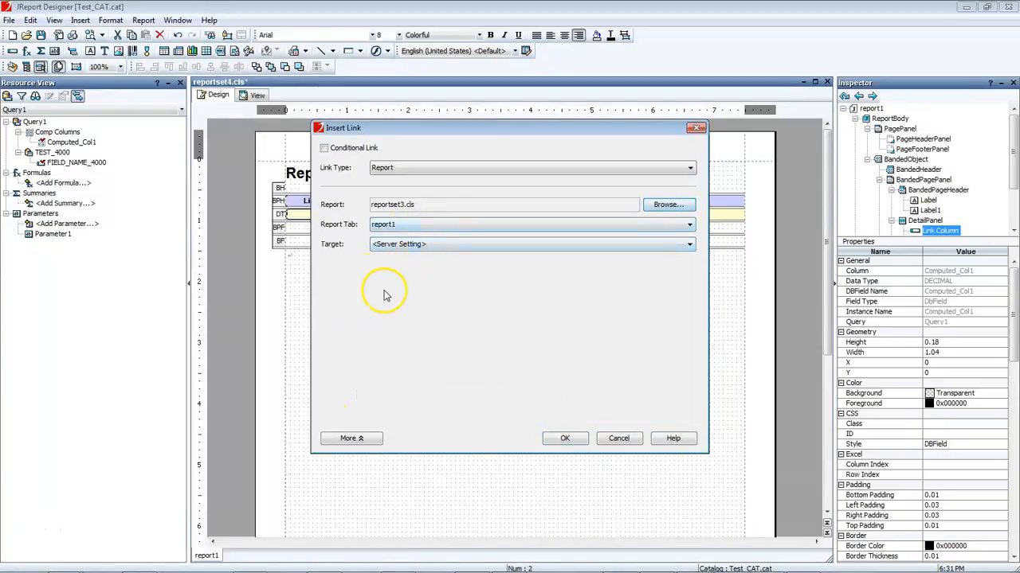
Keep the link target at <Server Setting> and pass COMPUTED_COL1 as the value of PARAMETER1 to the linked report
{"action": "left_click", "coordinate": [426, 245]}
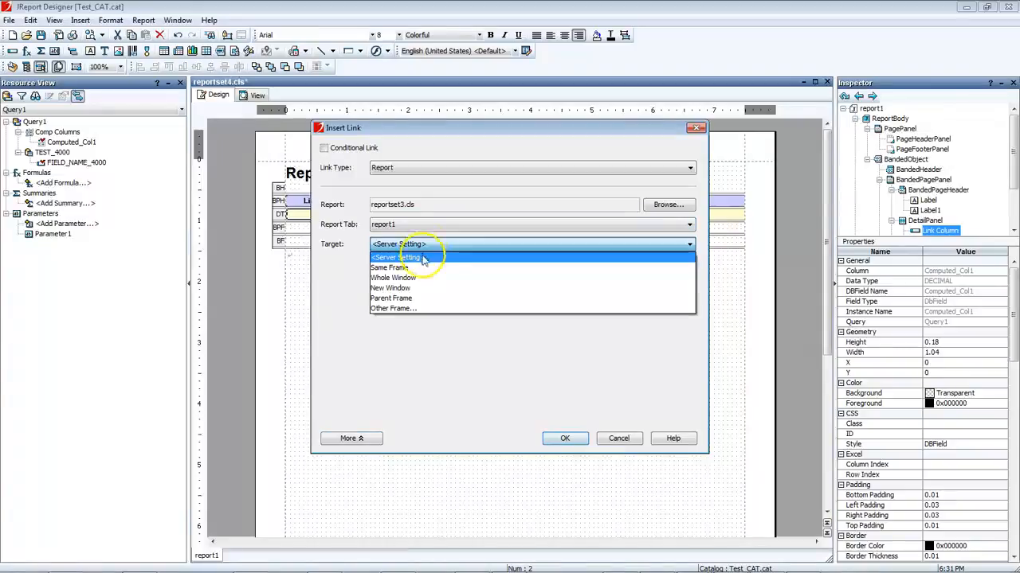
{"action": "left_click", "coordinate": [428, 247]}
{"action": "left_click", "coordinate": [351, 438]}
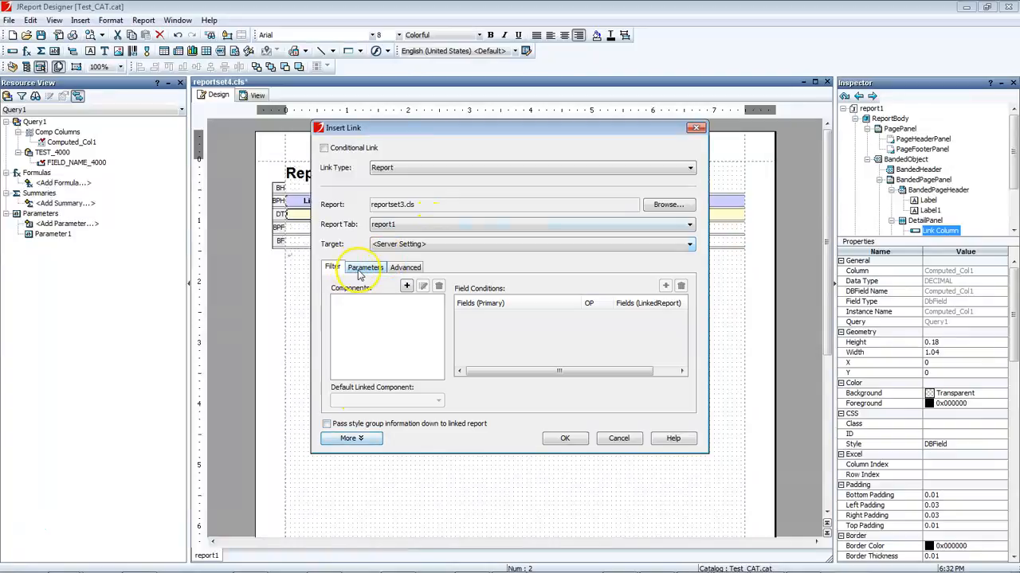
{"action": "left_click", "coordinate": [365, 267]}
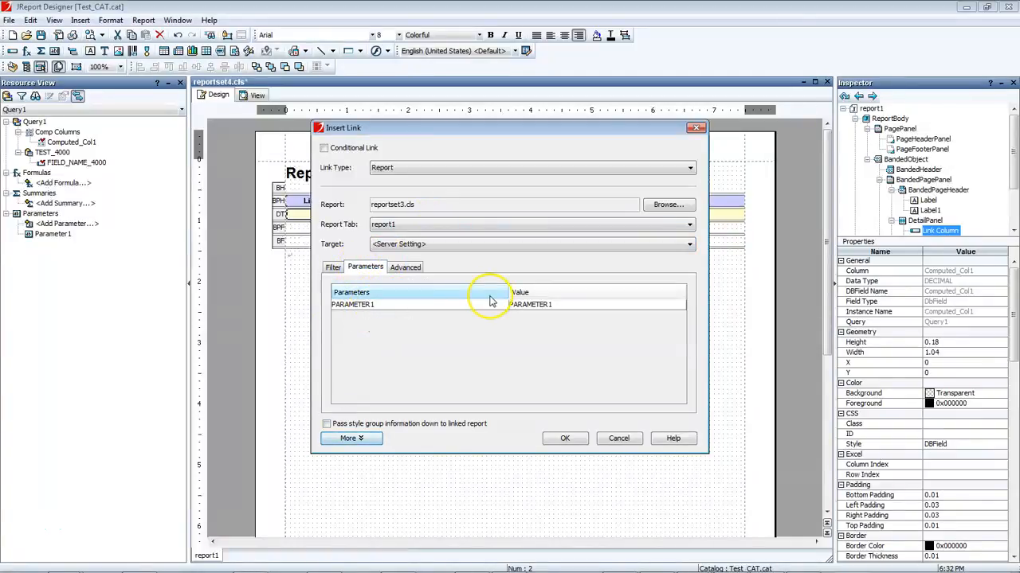
{"action": "left_click", "coordinate": [544, 306]}
{"action": "left_click", "coordinate": [554, 317]}
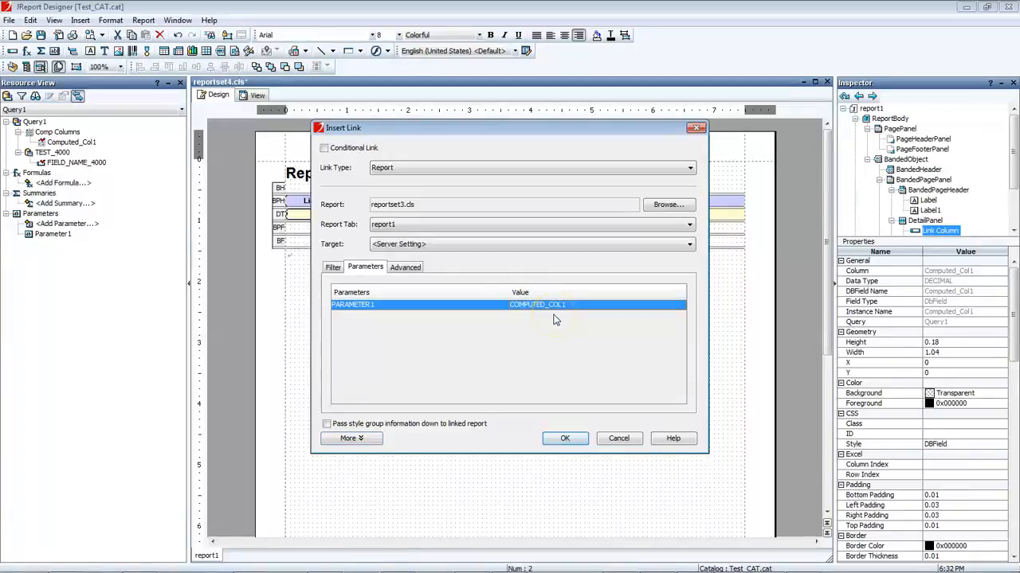
{"action": "left_click", "coordinate": [563, 439]}
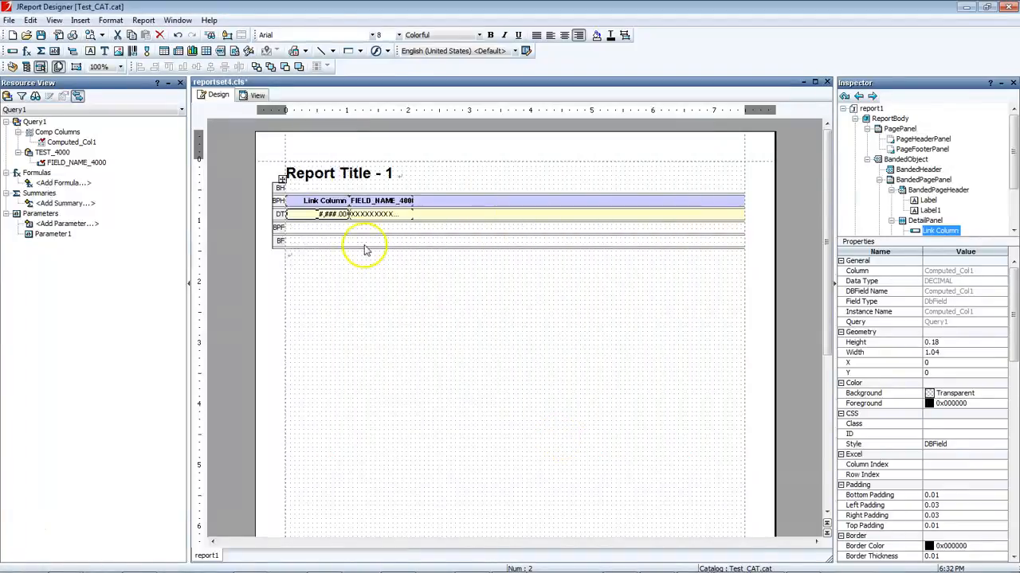
Save the report as reportset4.cls, and preview it to test the link on the first Link Column value
{"action": "key", "text": "ctrl+s"}
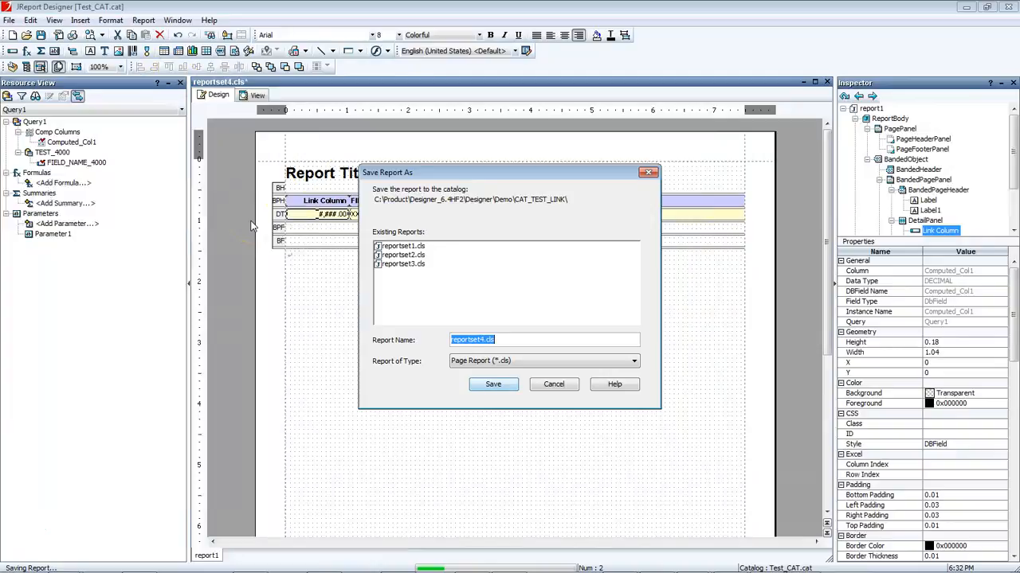
{"action": "left_click", "coordinate": [487, 384]}
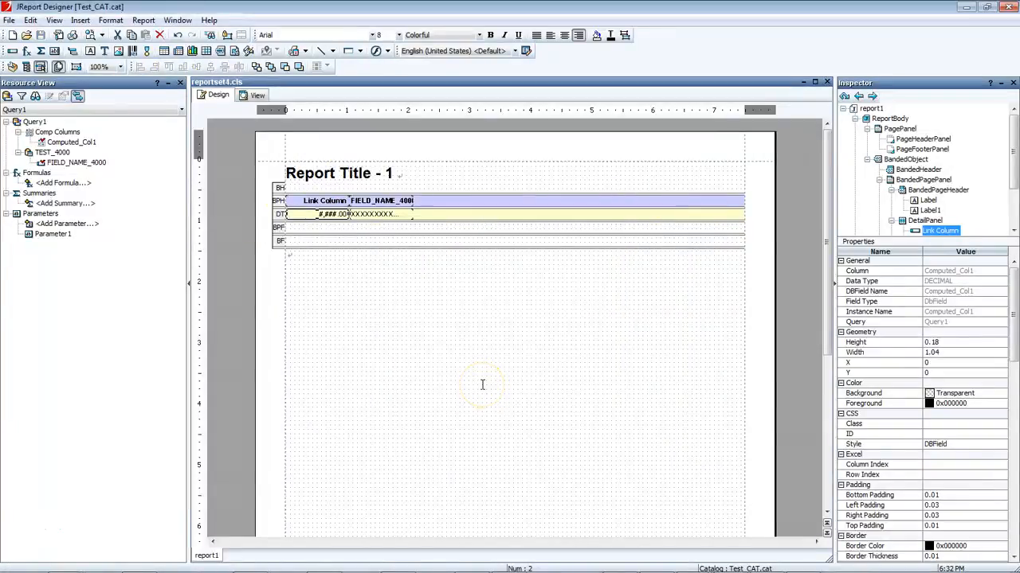
{"action": "left_click", "coordinate": [255, 95]}
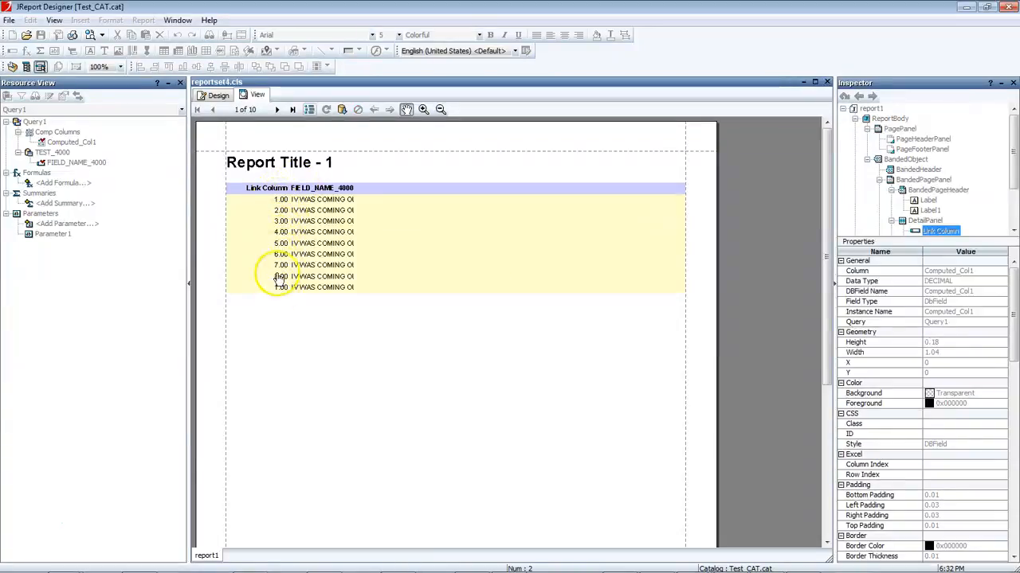
{"action": "left_click", "coordinate": [280, 204]}
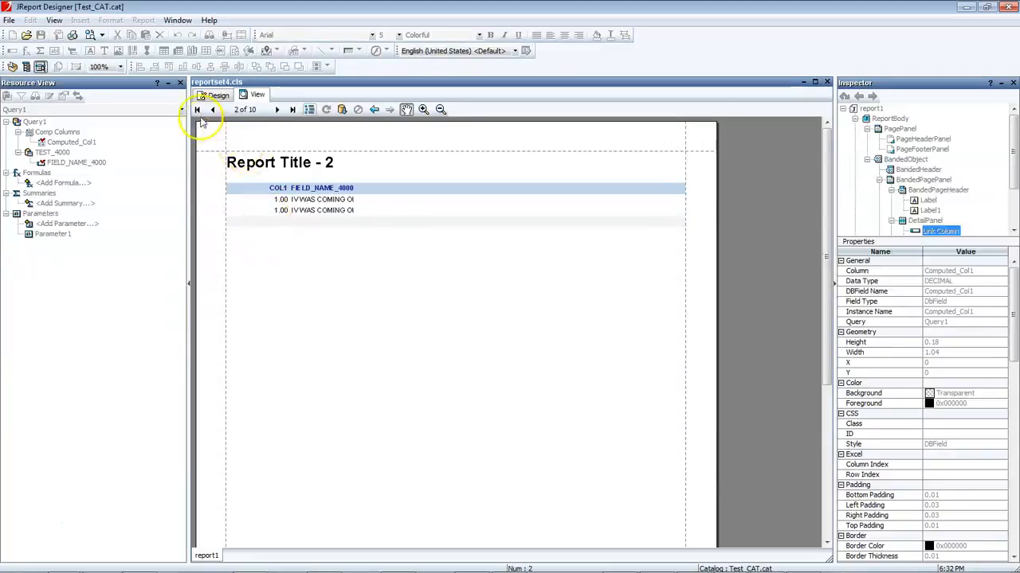
{"action": "key", "text": "alt+Tab"}
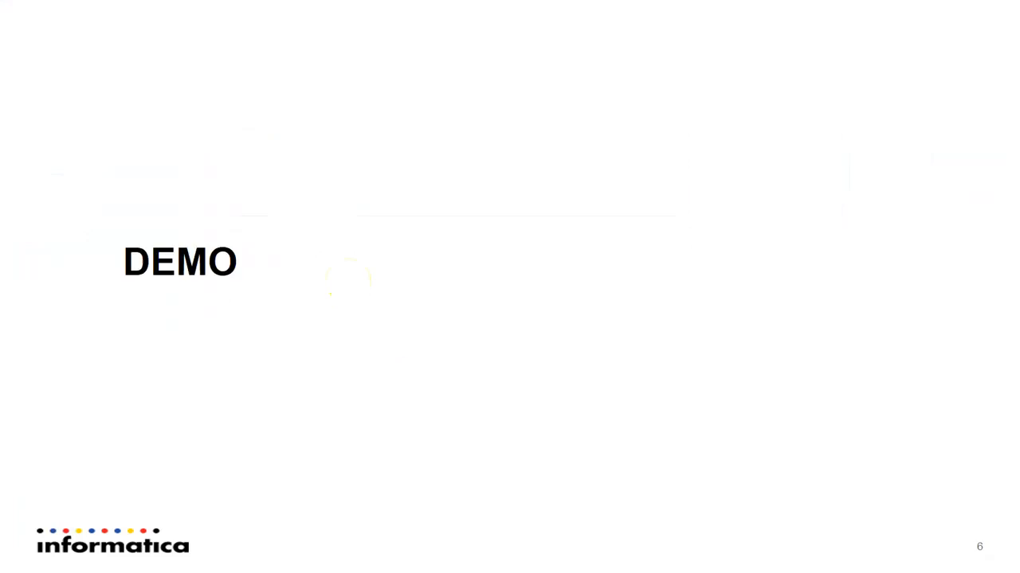
{"action": "key", "text": "Right"}
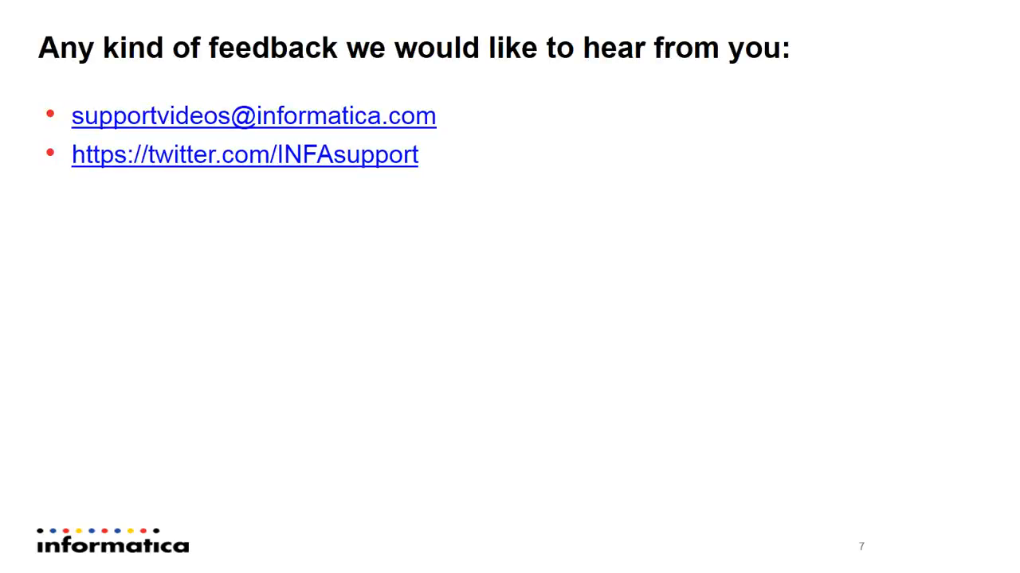
{"action": "key", "text": "Right"}
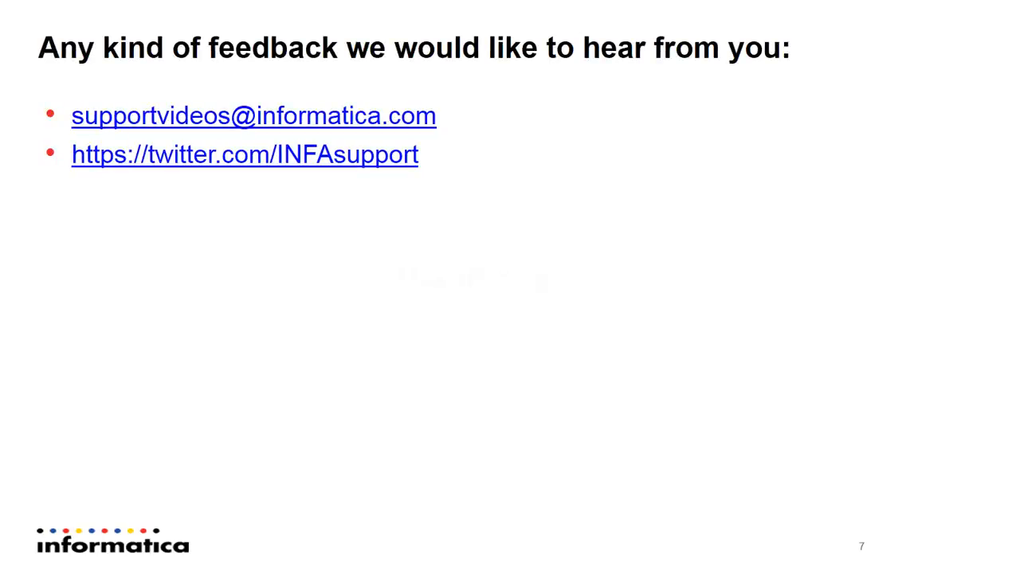